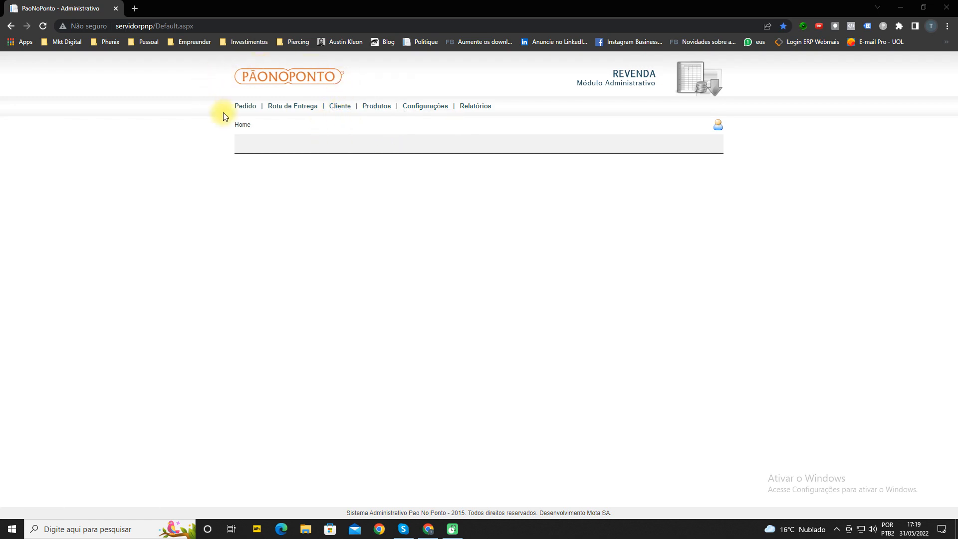
Step: Open the delivery route maintenance page (Manter Rota de Entrega)
{"action": "mouse_move", "coordinate": [244, 110]}
{"action": "mouse_move", "coordinate": [293, 111]}
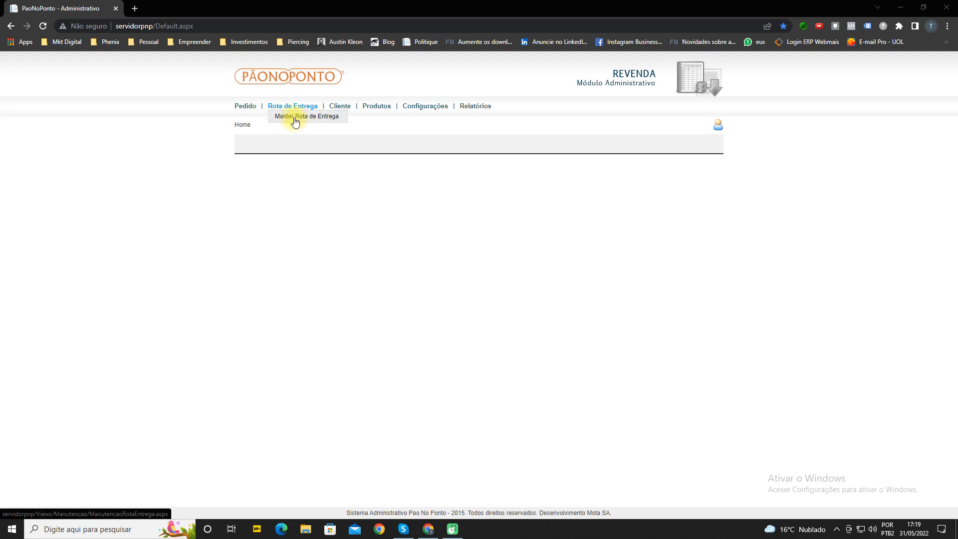
{"action": "left_click", "coordinate": [295, 122]}
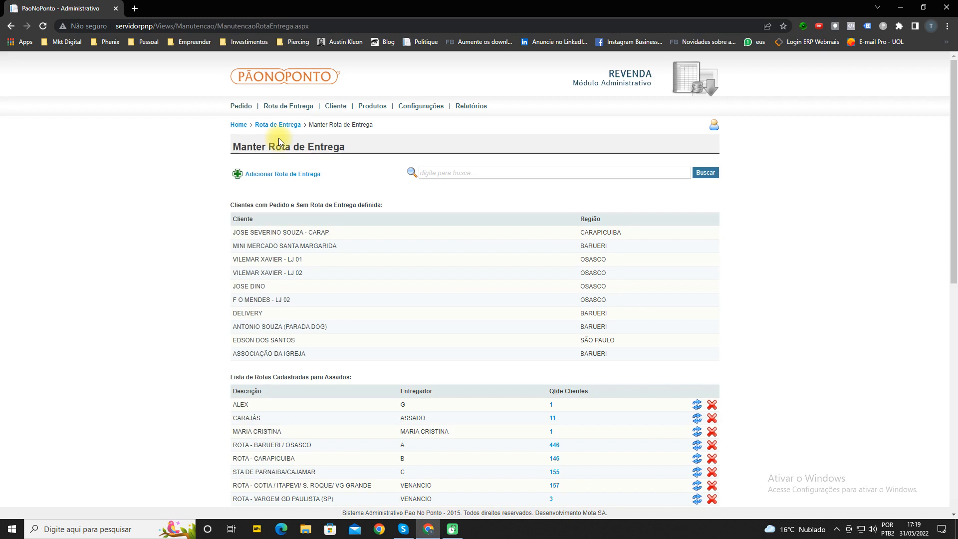
Step: Examine the clients without a delivery route and the registered route lists for Assados and Congelados
{"action": "scroll", "coordinate": [175, 249], "scroll_direction": "down", "scroll_amount": 1}
{"action": "scroll", "coordinate": [177, 252], "scroll_direction": "down", "scroll_amount": 6}
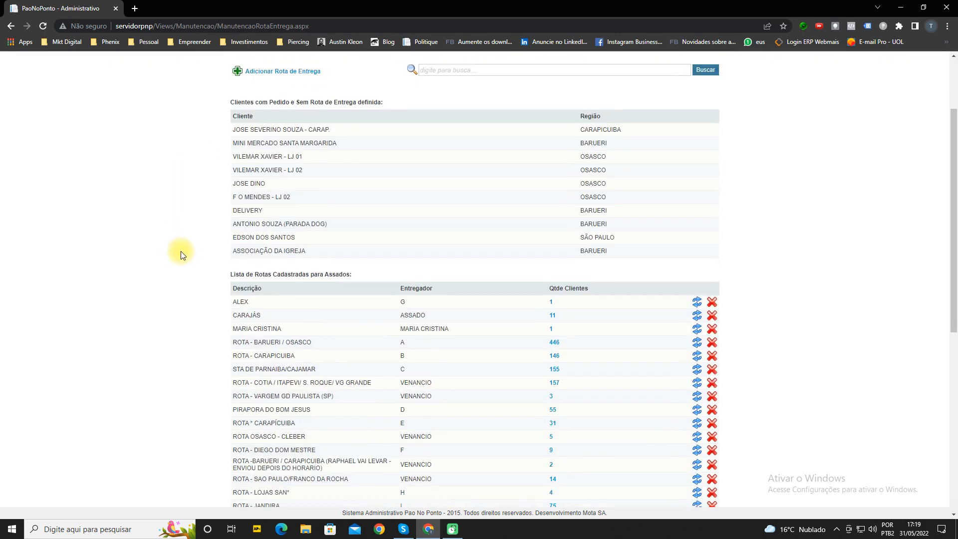
{"action": "scroll", "coordinate": [244, 321], "scroll_direction": "down", "scroll_amount": 3}
{"action": "scroll", "coordinate": [253, 278], "scroll_direction": "up", "scroll_amount": 4}
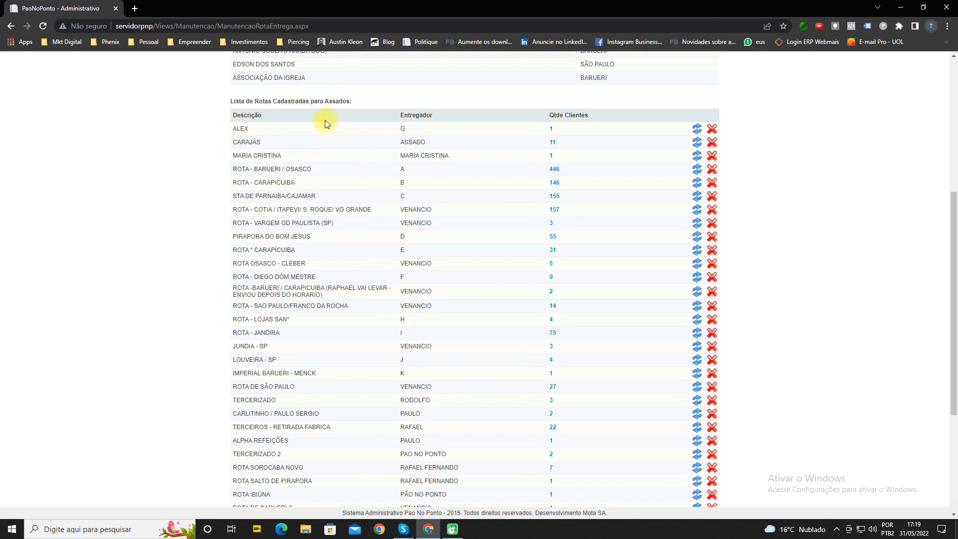
{"action": "left_click_drag", "start_coordinate": [352, 100], "coordinate": [315, 101]}
{"action": "scroll", "coordinate": [343, 141], "scroll_direction": "down", "scroll_amount": 4}
{"action": "scroll", "coordinate": [349, 280], "scroll_direction": "down", "scroll_amount": 1}
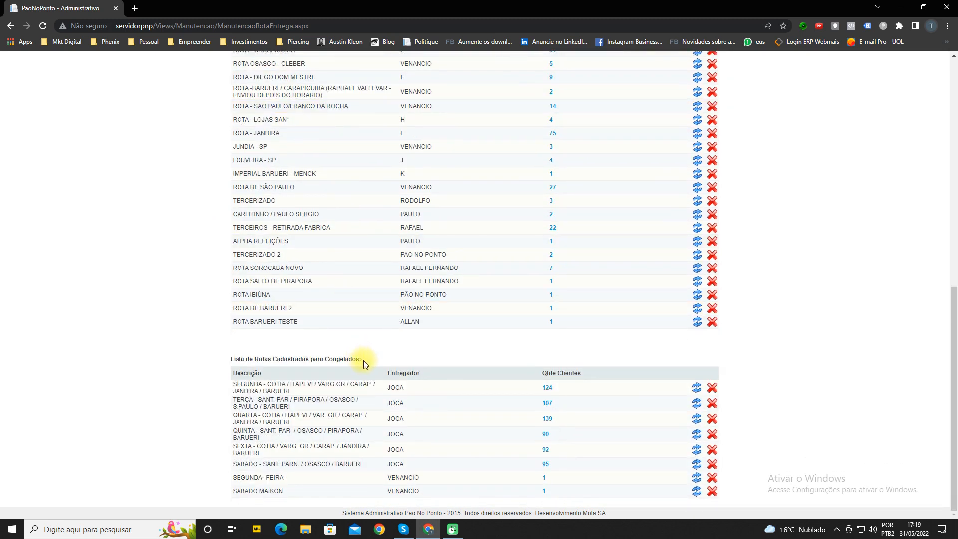
{"action": "scroll", "coordinate": [354, 313], "scroll_direction": "up", "scroll_amount": 15}
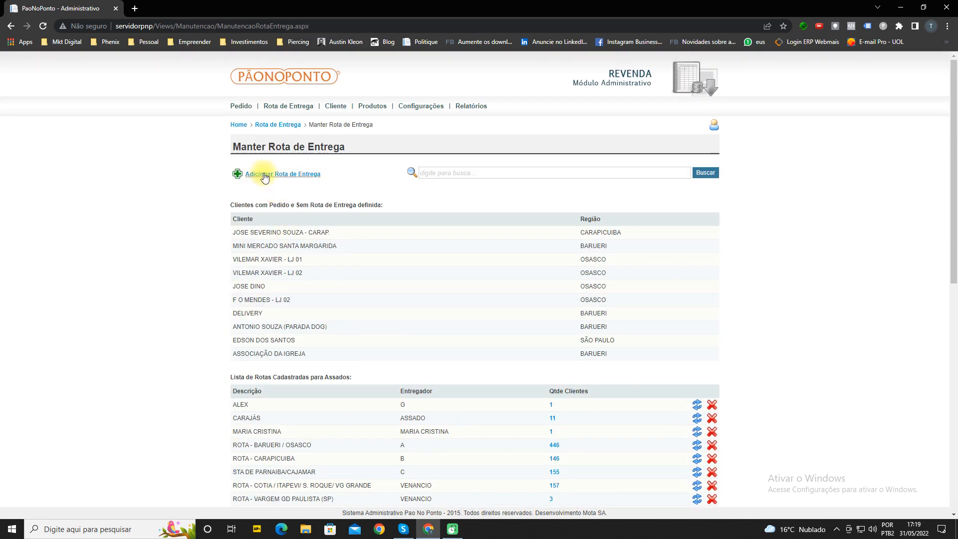
Step: Start a new delivery route with the description BARUERI, the deliverer's name and the production group ASSADO
{"action": "left_click", "coordinate": [282, 175]}
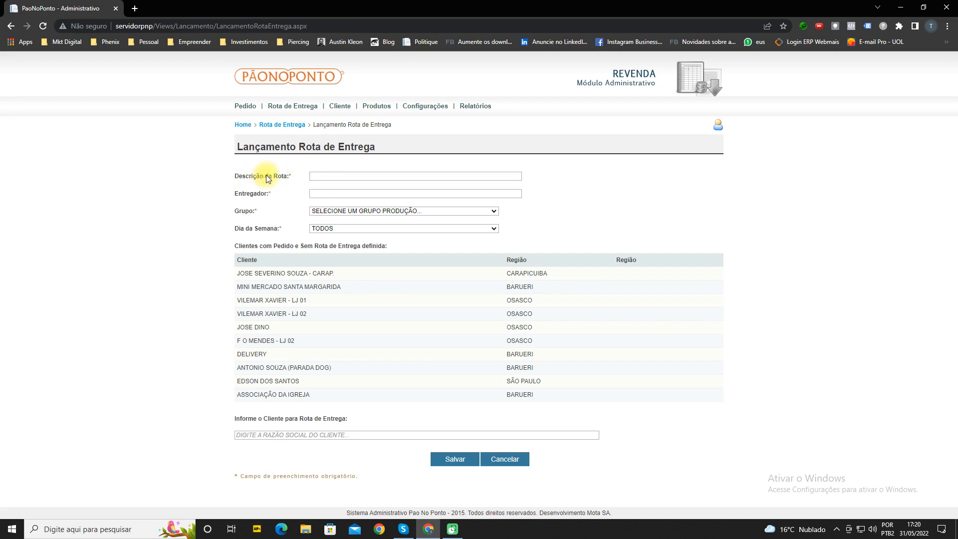
{"action": "left_click", "coordinate": [319, 175]}
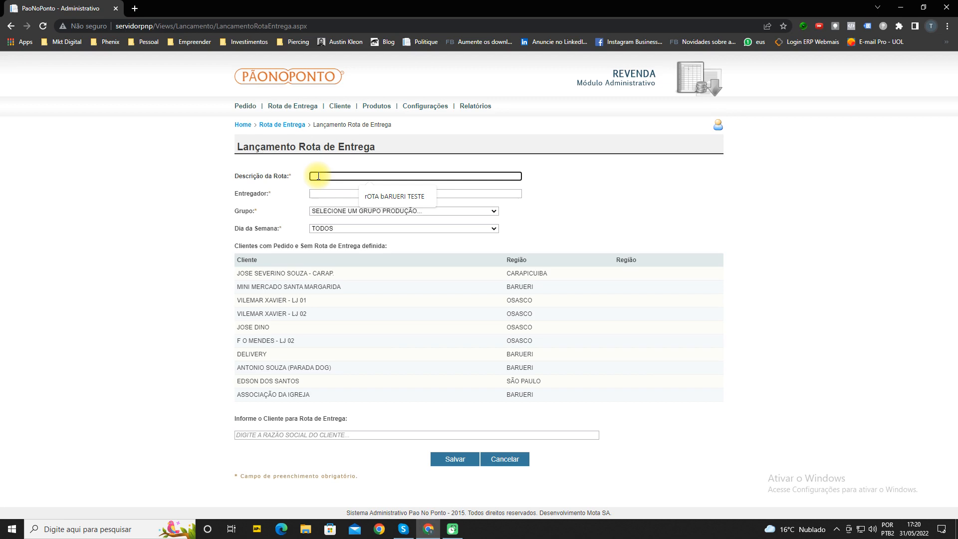
{"action": "type", "text": "B"}
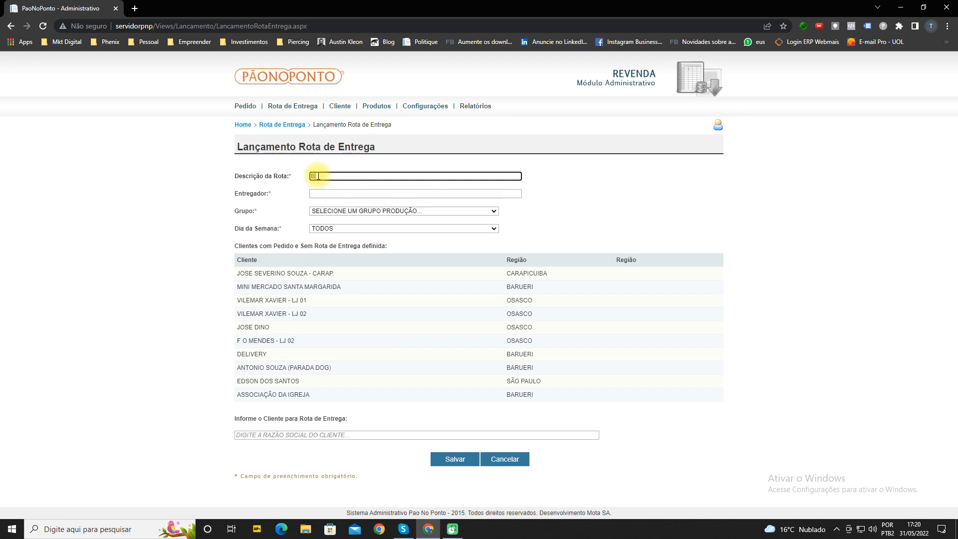
{"action": "type", "text": "ARUERI"}
{"action": "left_click", "coordinate": [339, 195]}
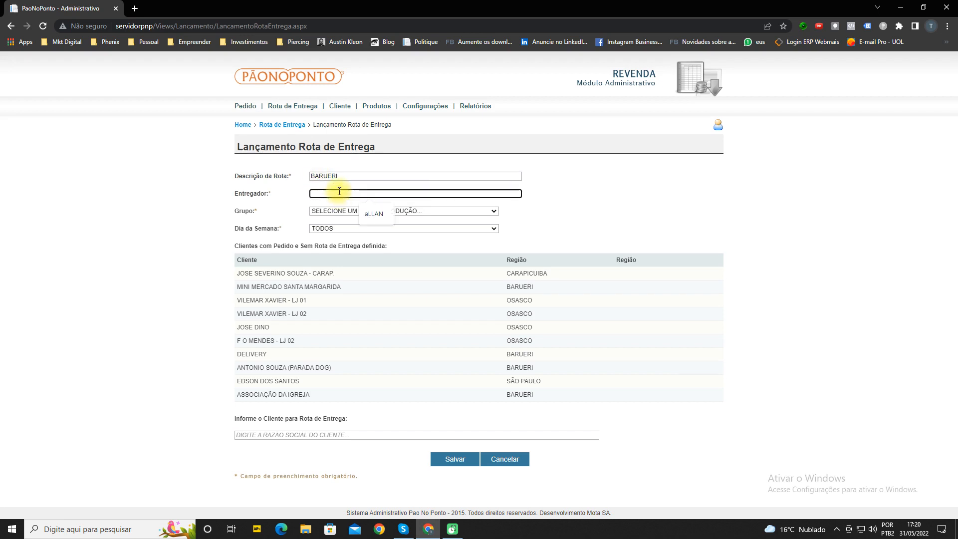
{"action": "type", "text": "ALLAN"}
{"action": "left_click", "coordinate": [338, 212]}
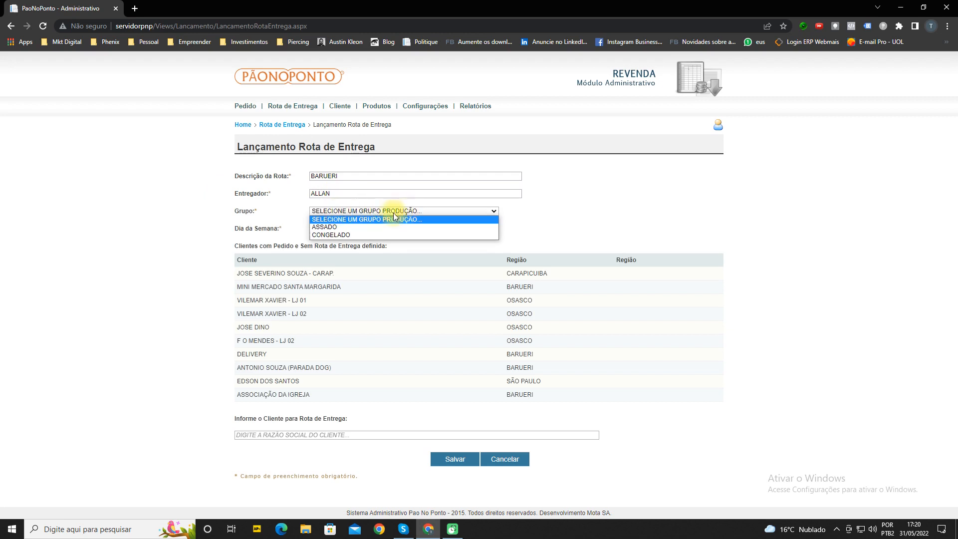
{"action": "left_click", "coordinate": [333, 227]}
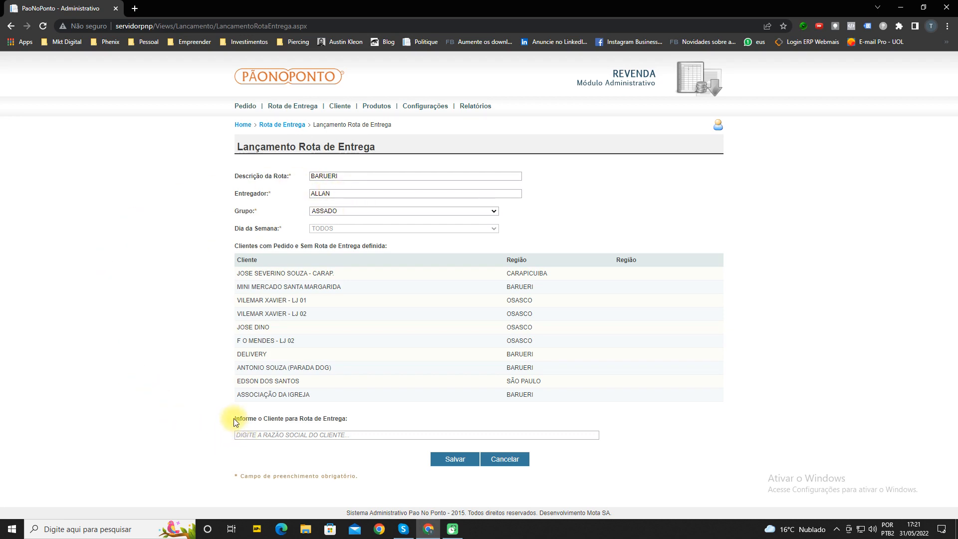
Step: Try to add the client CLIENTE TESTE 1 (BARUERI) to the new route
{"action": "left_click_drag", "start_coordinate": [234, 421], "coordinate": [326, 422]}
{"action": "left_click", "coordinate": [277, 435]}
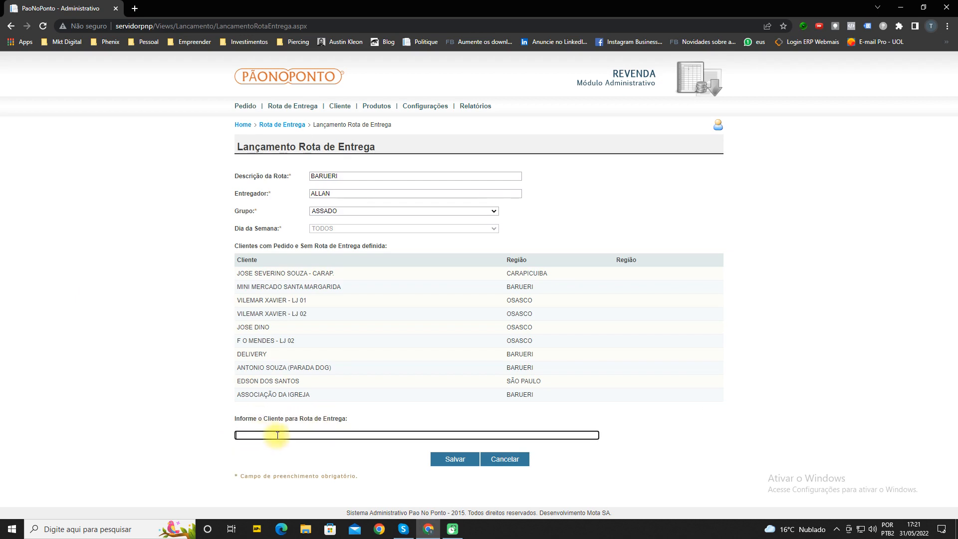
{"action": "type", "text": "CLI"}
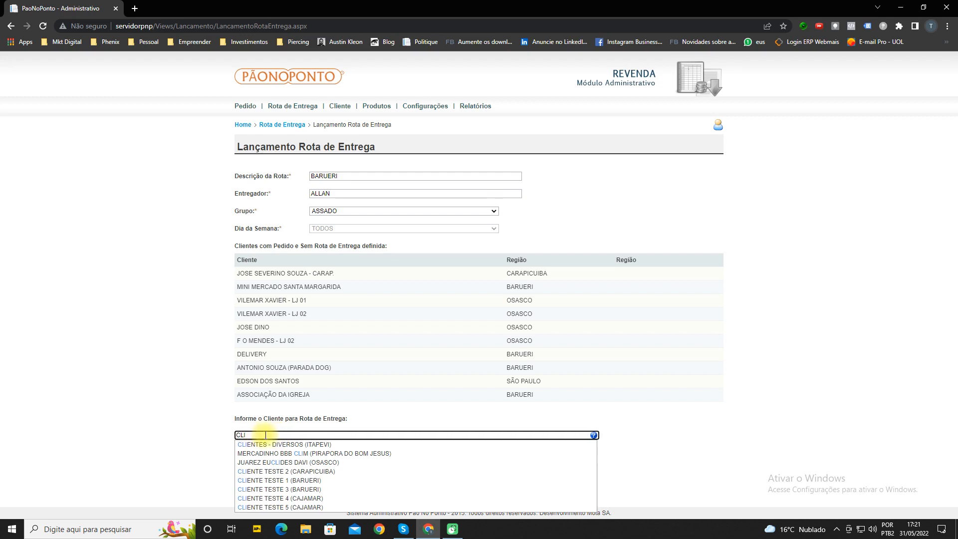
{"action": "left_click_drag", "start_coordinate": [259, 435], "coordinate": [233, 439]}
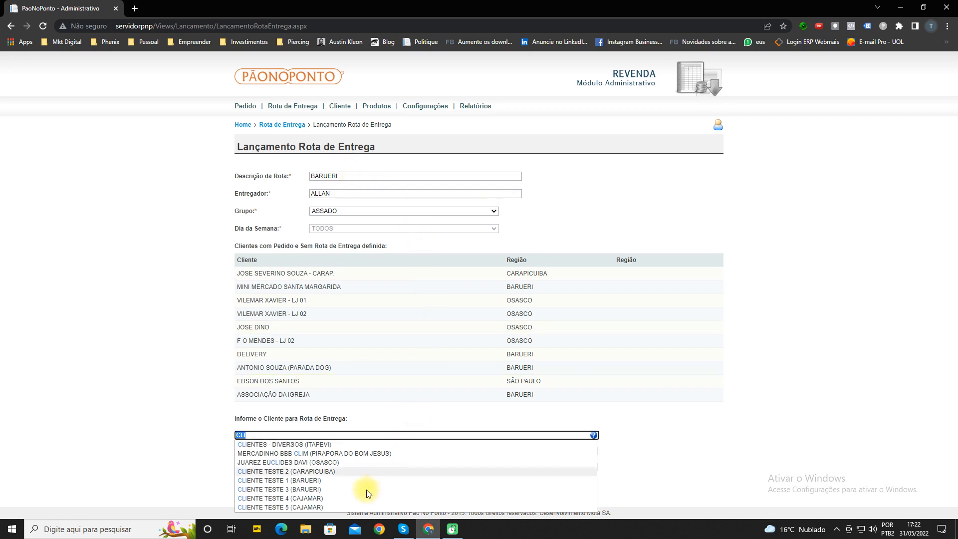
{"action": "left_click", "coordinate": [326, 481]}
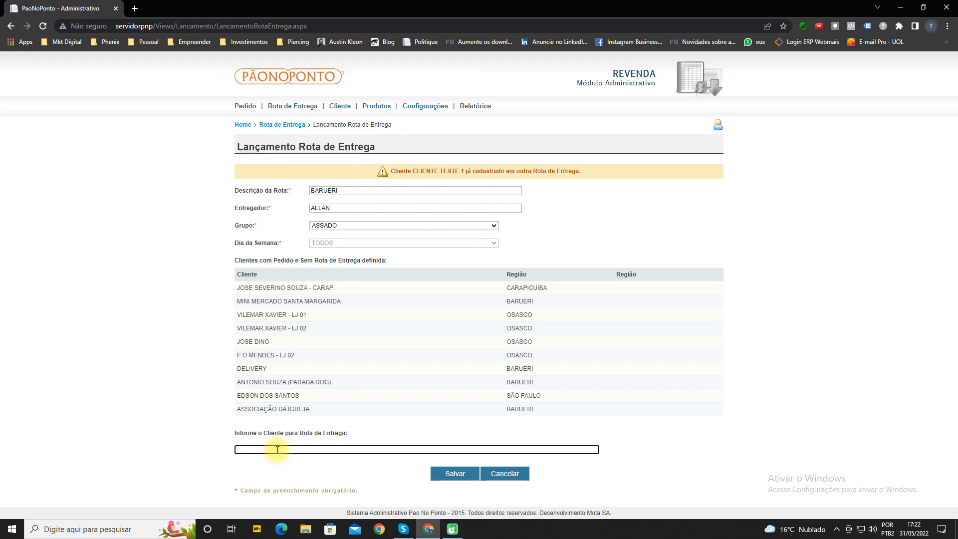
Step: Search for CLIENTE and add CLIENTE TESTE 3 (BARUERI) to the new route
{"action": "type", "text": "CLIENTE"}
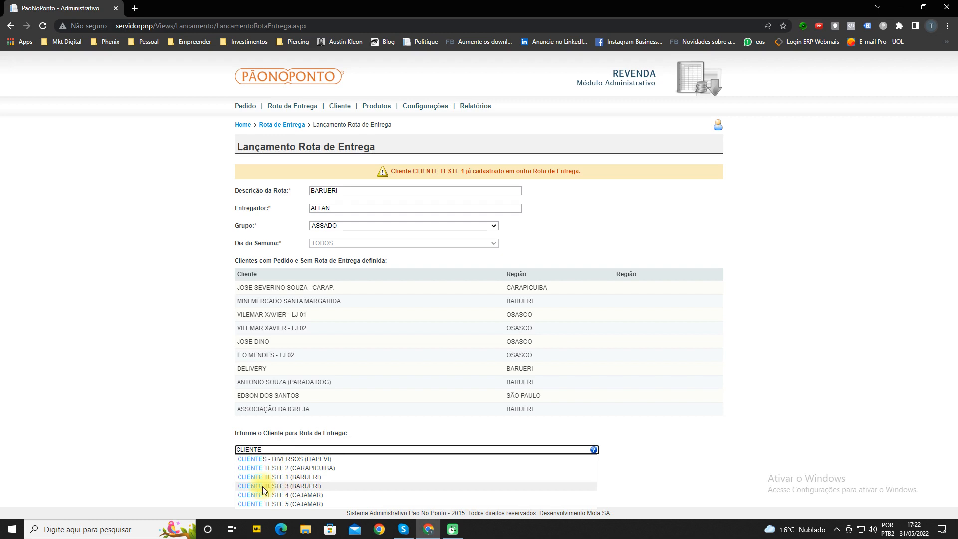
{"action": "left_click", "coordinate": [312, 487]}
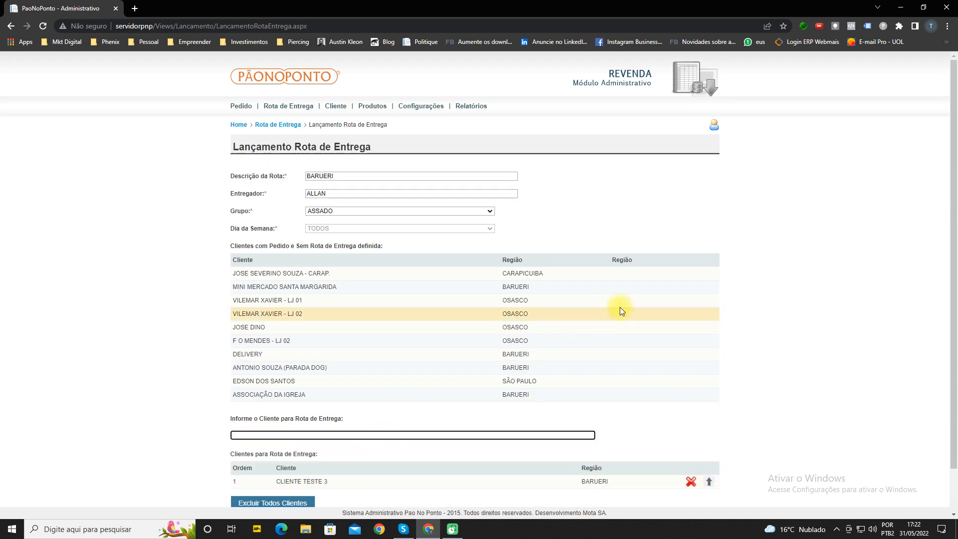
{"action": "scroll", "coordinate": [619, 307], "scroll_direction": "down", "scroll_amount": 1}
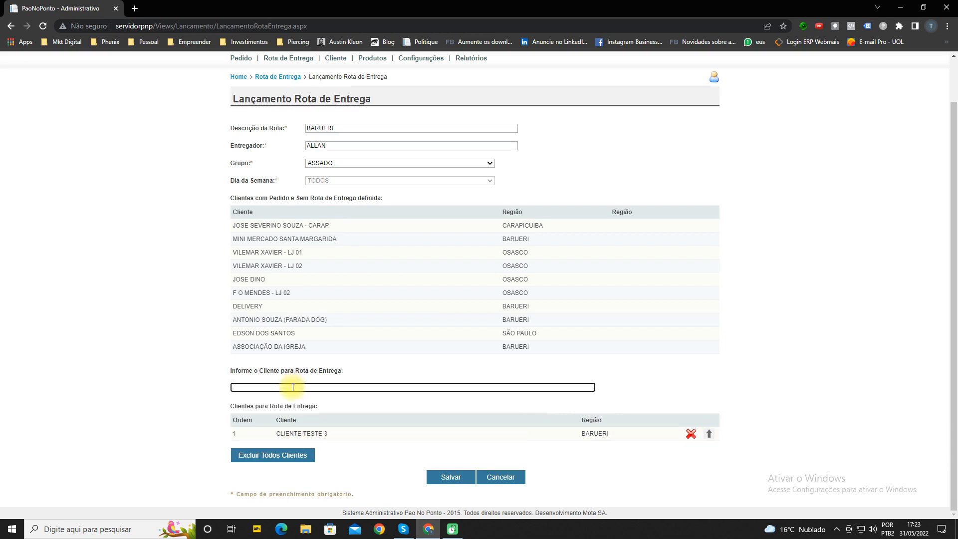
Step: Add CLIENTE TESTE 2 (CARAPICUIBA) to the new route and remove it again from the route's client list
{"action": "type", "text": "CLIE"}
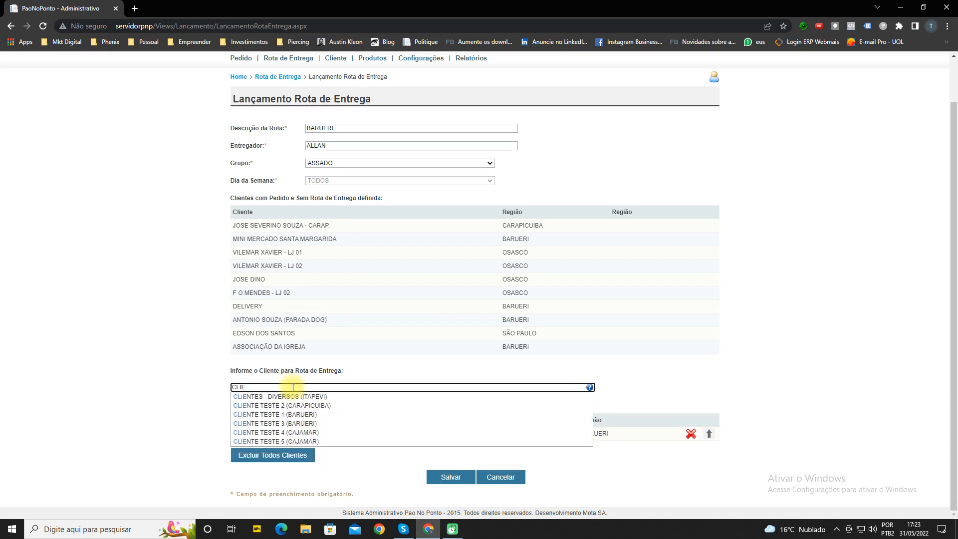
{"action": "type", "text": "NTE"}
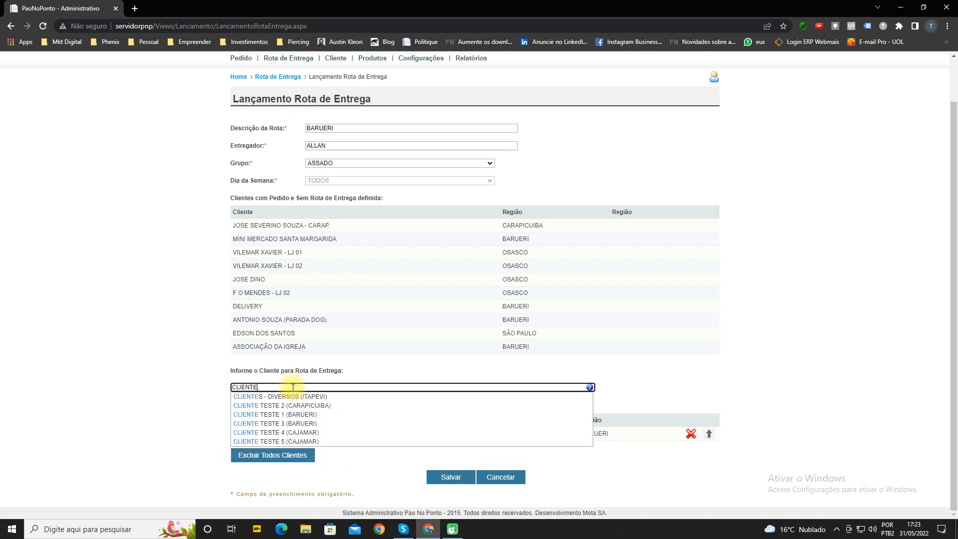
{"action": "left_click", "coordinate": [311, 406]}
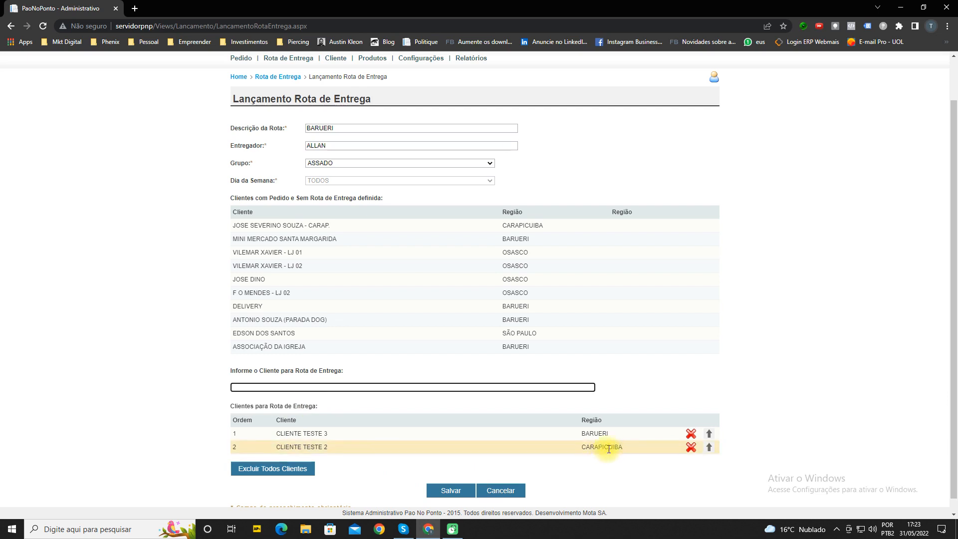
{"action": "left_click", "coordinate": [691, 447]}
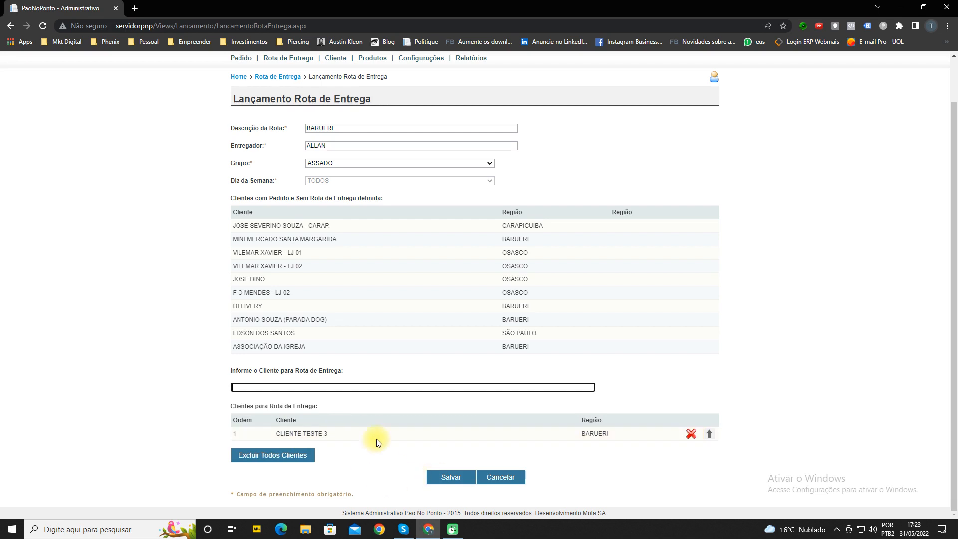
Step: Save the new delivery route and check the Assados route list, including which clients belong to the routes
{"action": "left_click", "coordinate": [448, 479]}
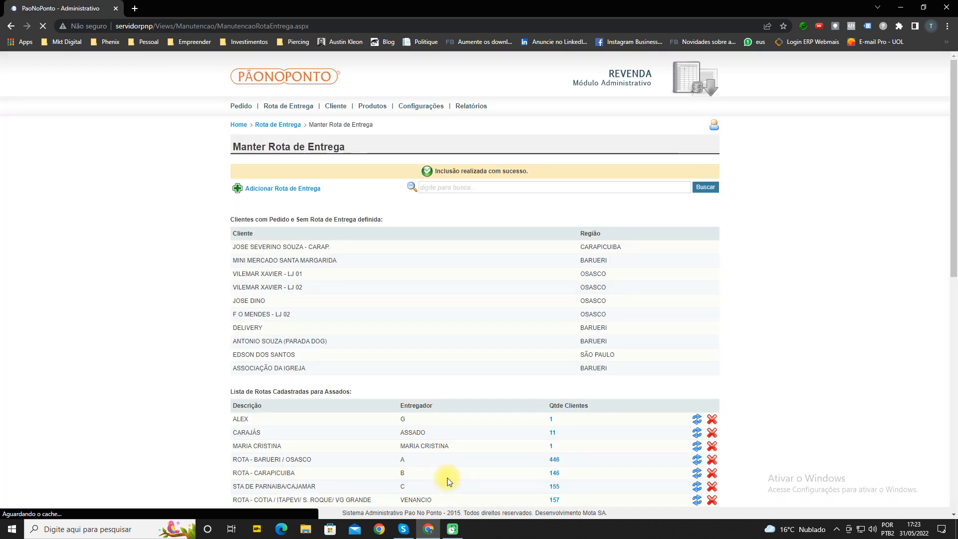
{"action": "scroll", "coordinate": [182, 300], "scroll_direction": "down", "scroll_amount": 2}
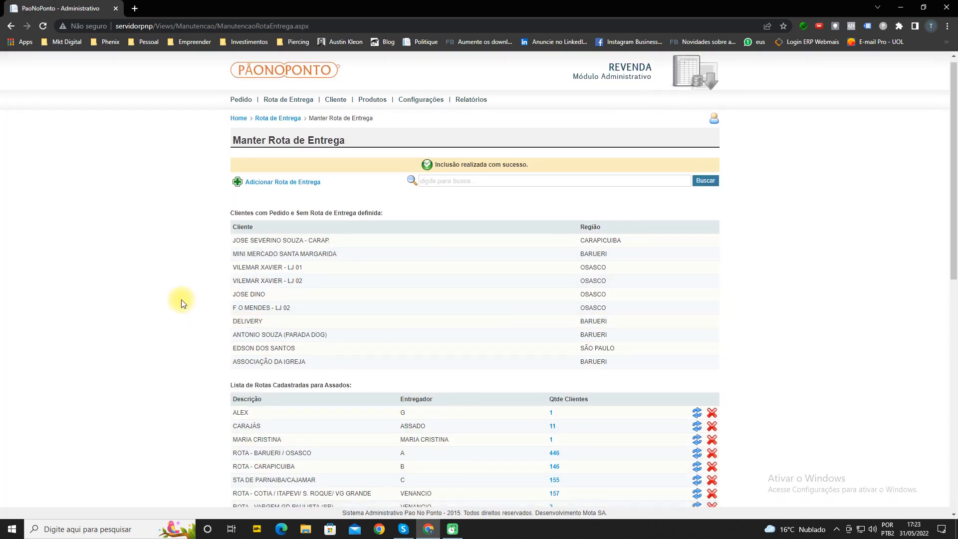
{"action": "scroll", "coordinate": [181, 299], "scroll_direction": "down", "scroll_amount": 4}
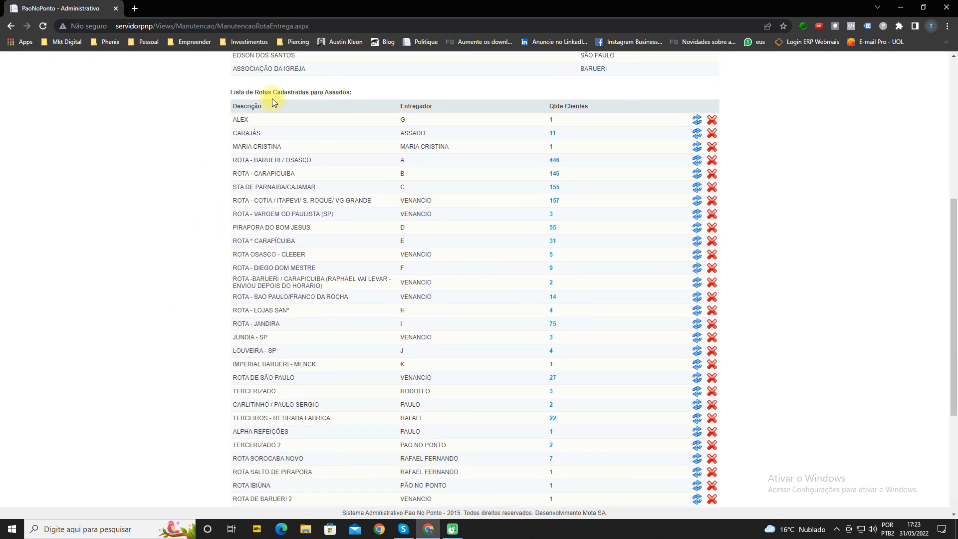
{"action": "scroll", "coordinate": [197, 144], "scroll_direction": "down", "scroll_amount": 3}
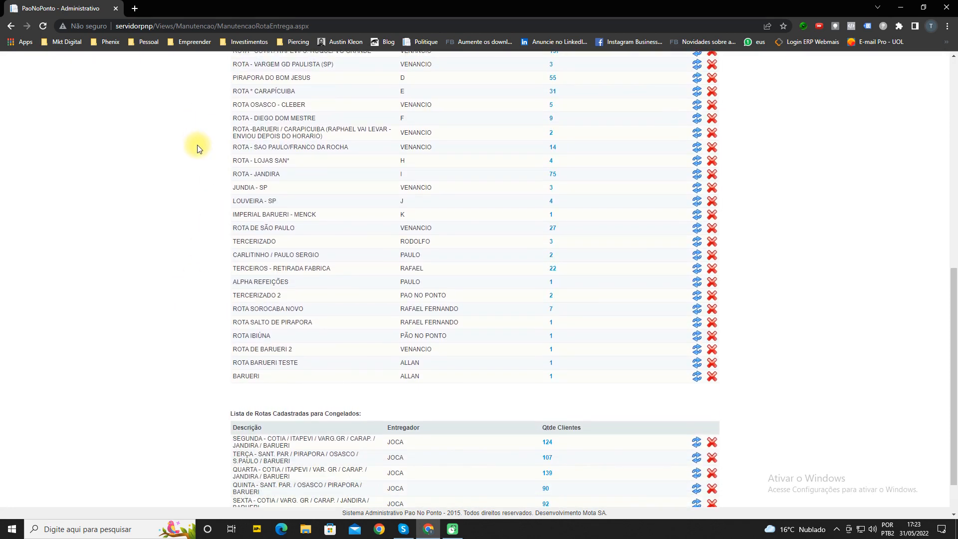
{"action": "scroll", "coordinate": [197, 148], "scroll_direction": "up", "scroll_amount": 2}
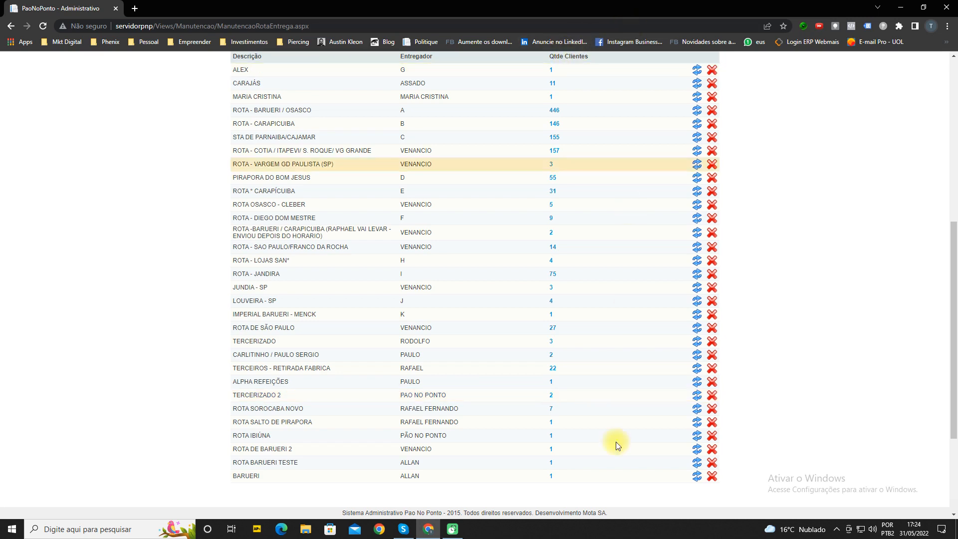
{"action": "mouse_move", "coordinate": [551, 479]}
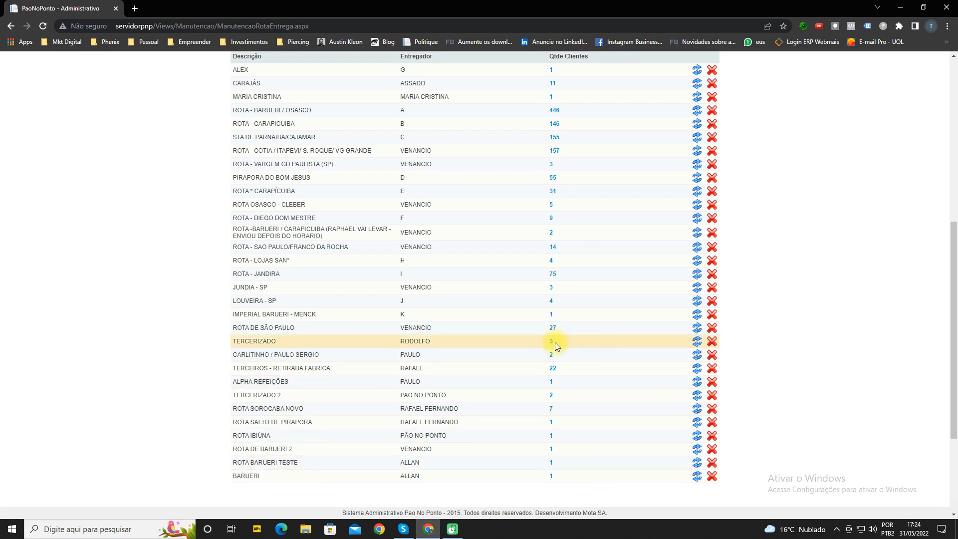
{"action": "mouse_move", "coordinate": [553, 344]}
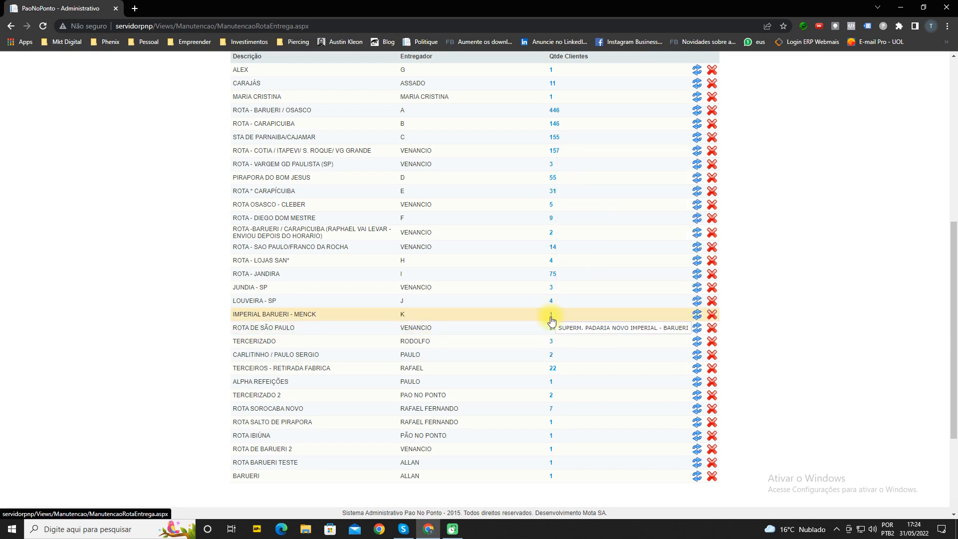
{"action": "mouse_move", "coordinate": [553, 278]}
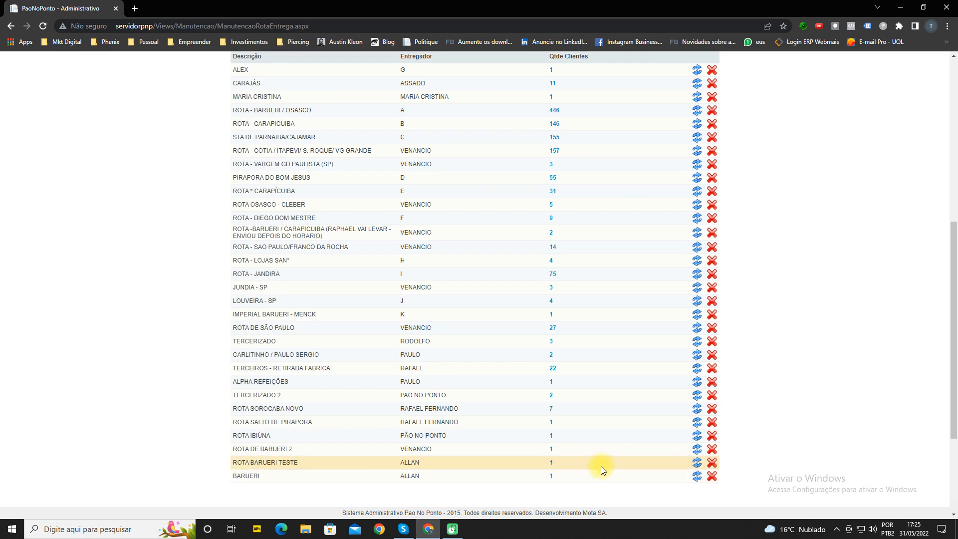
Step: Open the ROTA BARUERI TESTE route for editing and remove CLIENTE TESTE 1 from its client list
{"action": "left_click", "coordinate": [696, 466]}
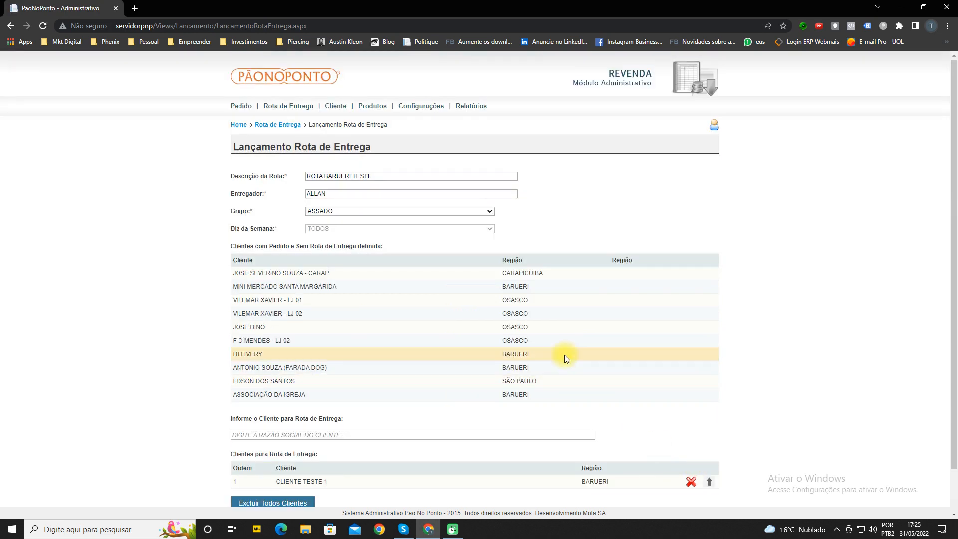
{"action": "scroll", "coordinate": [536, 340], "scroll_direction": "down", "scroll_amount": 1}
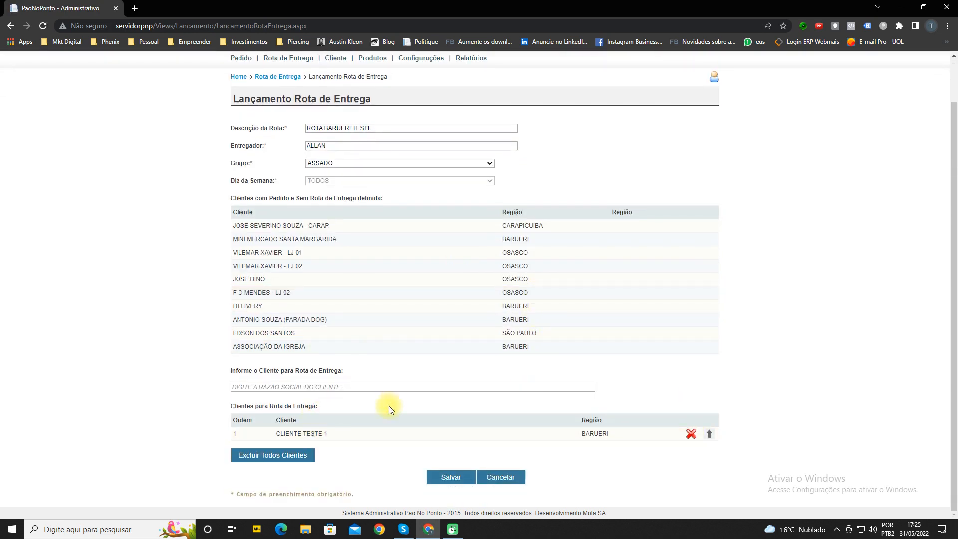
{"action": "left_click", "coordinate": [691, 435]}
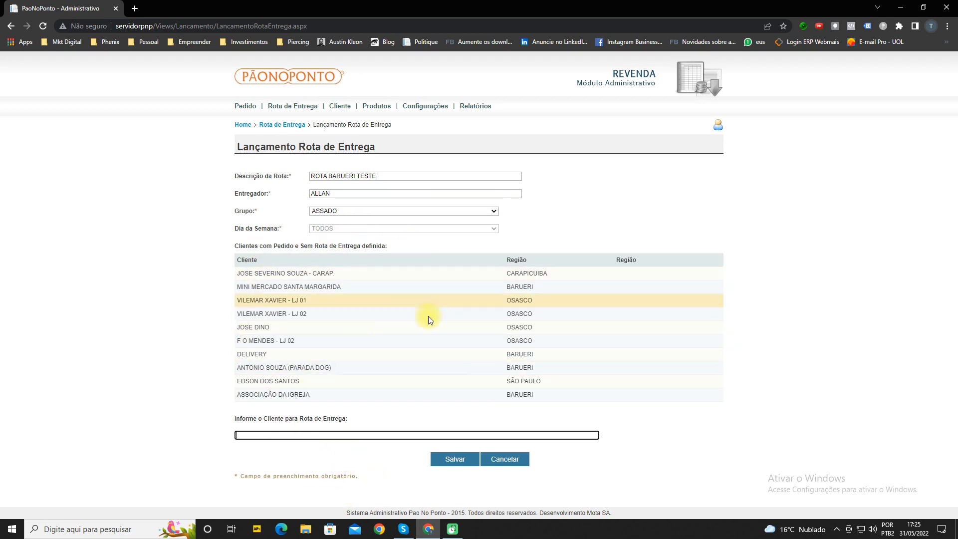
{"action": "triple_click", "coordinate": [235, 248]}
{"action": "left_click", "coordinate": [239, 246]}
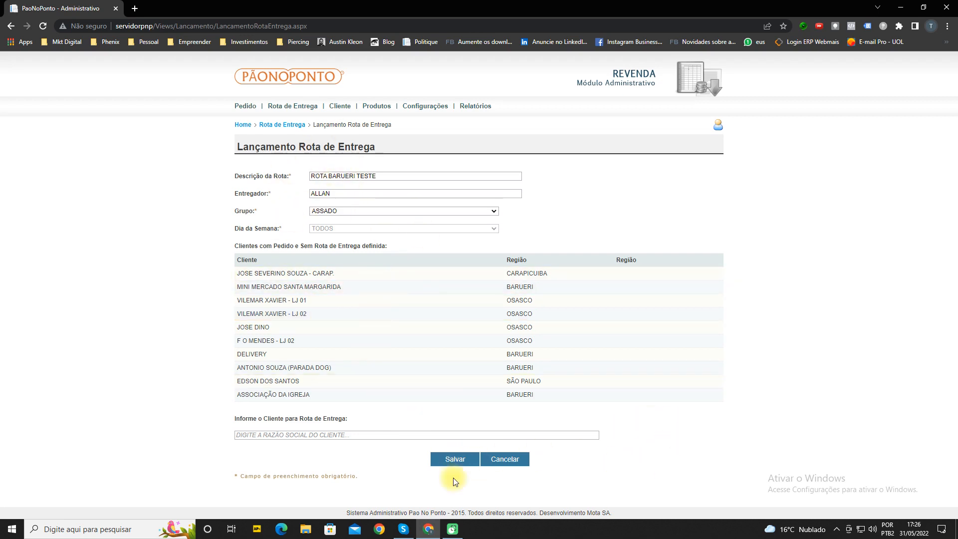
Step: Try to save the ROTA BARUERI TESTE route with an empty client list and cancel the edit
{"action": "left_click", "coordinate": [462, 453]}
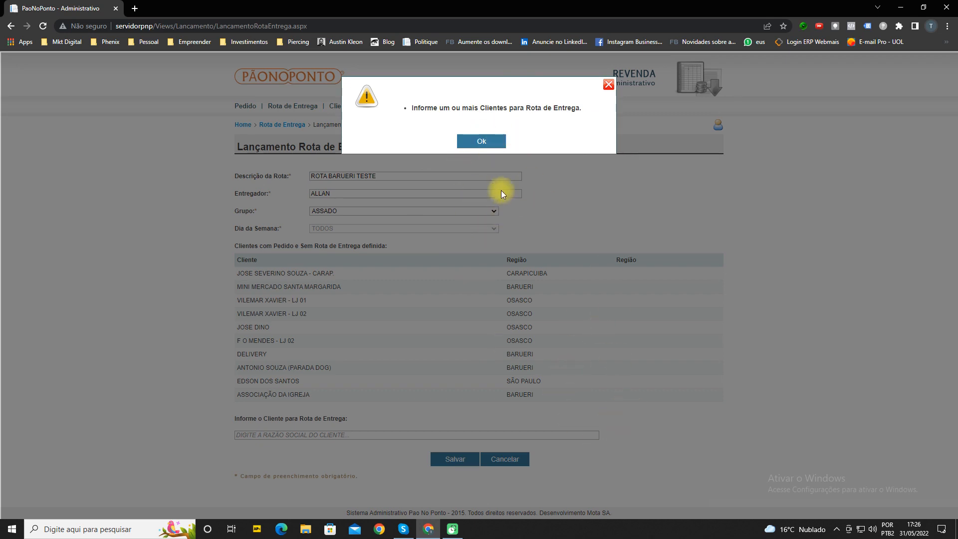
{"action": "left_click", "coordinate": [482, 144]}
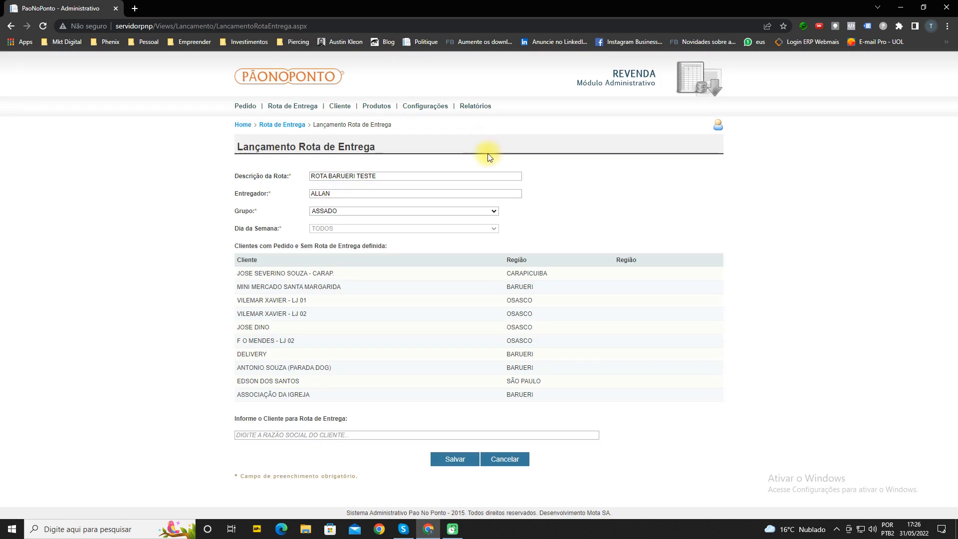
{"action": "left_click", "coordinate": [505, 460]}
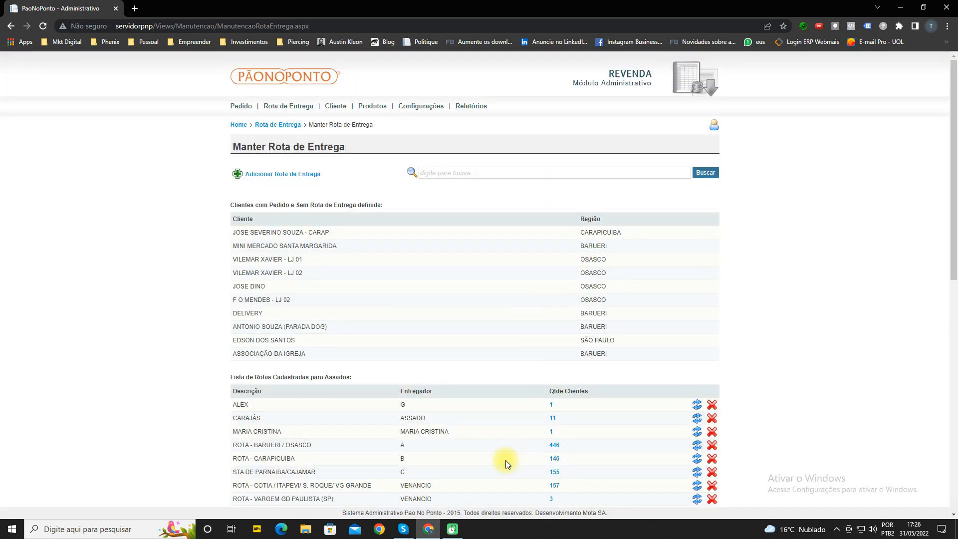
Step: Check the client of ROTA BARUERI TESTE in the Assados route list and delete that route
{"action": "scroll", "coordinate": [533, 380], "scroll_direction": "down", "scroll_amount": 2}
{"action": "scroll", "coordinate": [532, 376], "scroll_direction": "down", "scroll_amount": 7}
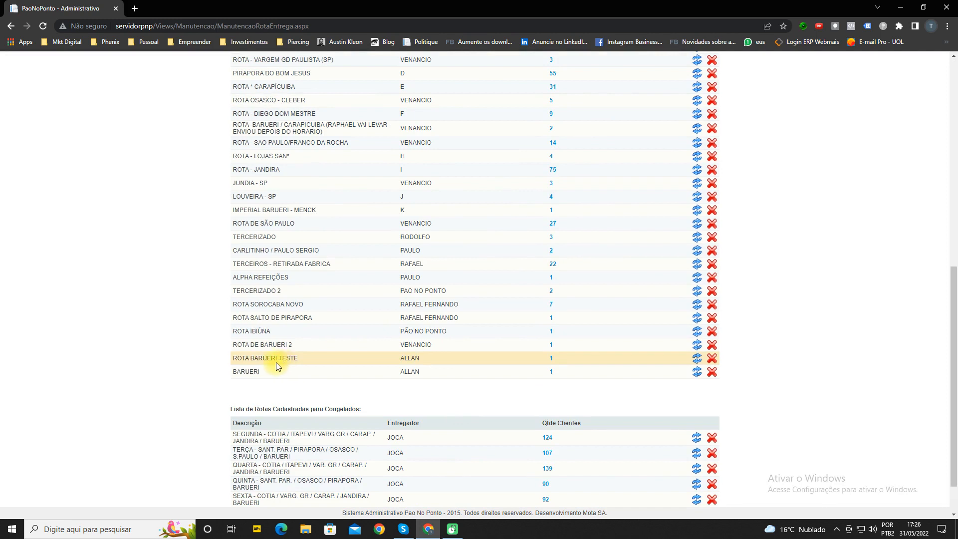
{"action": "mouse_move", "coordinate": [551, 362]}
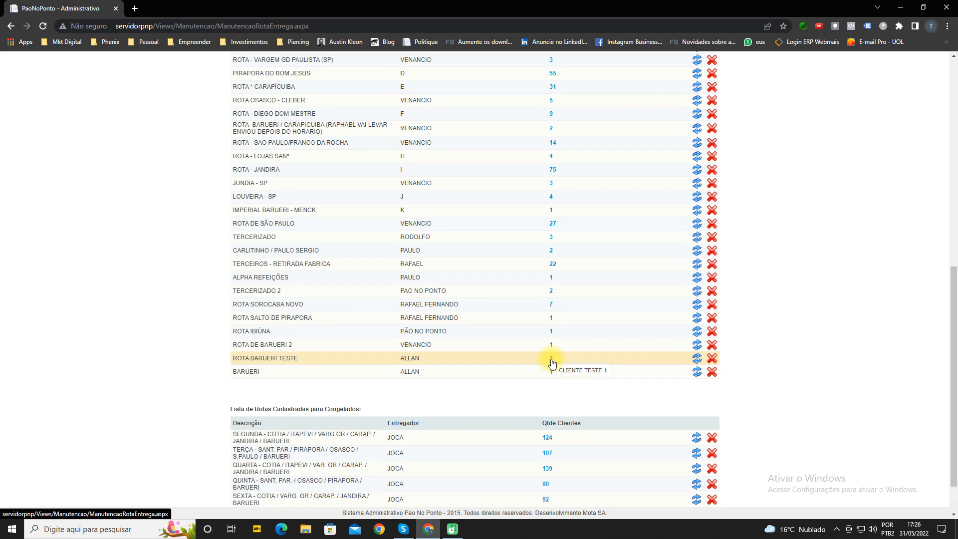
{"action": "left_click", "coordinate": [712, 361]}
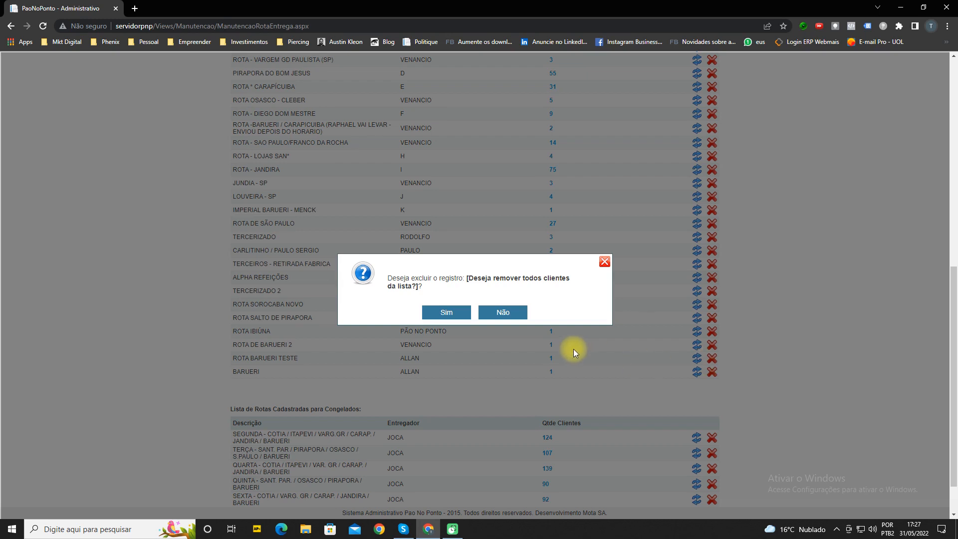
{"action": "left_click", "coordinate": [447, 313]}
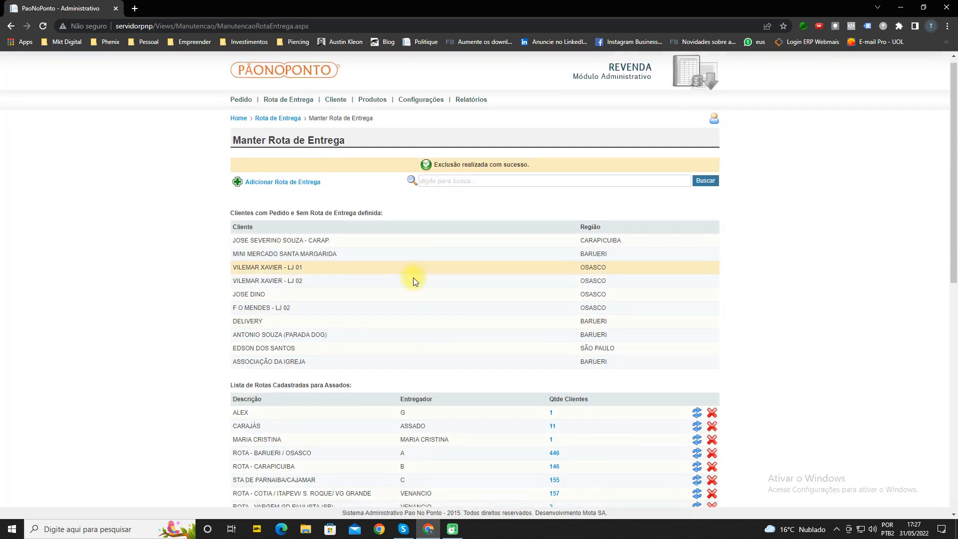
Step: Open the BARUERI route for editing, search for CLIENTE and add CLIENTE TESTE 1 (BARUERI) to it
{"action": "scroll", "coordinate": [413, 278], "scroll_direction": "down", "scroll_amount": 10}
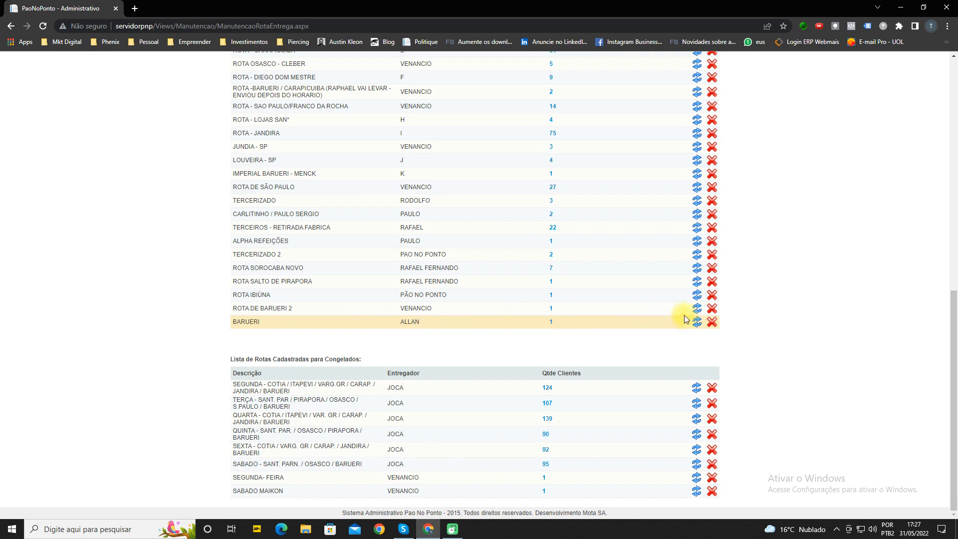
{"action": "left_click", "coordinate": [697, 327]}
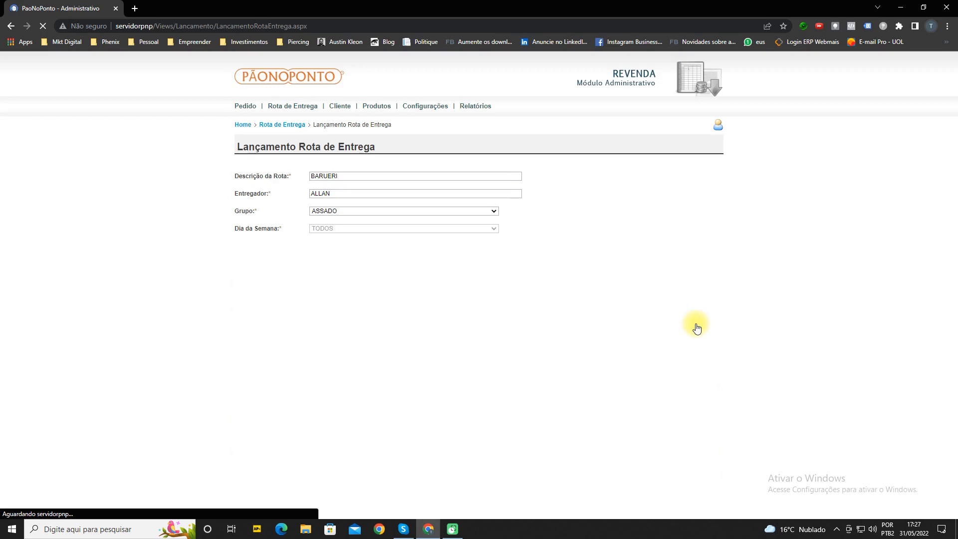
{"action": "scroll", "coordinate": [657, 301], "scroll_direction": "down", "scroll_amount": 1}
{"action": "scroll", "coordinate": [657, 302], "scroll_direction": "down", "scroll_amount": 1}
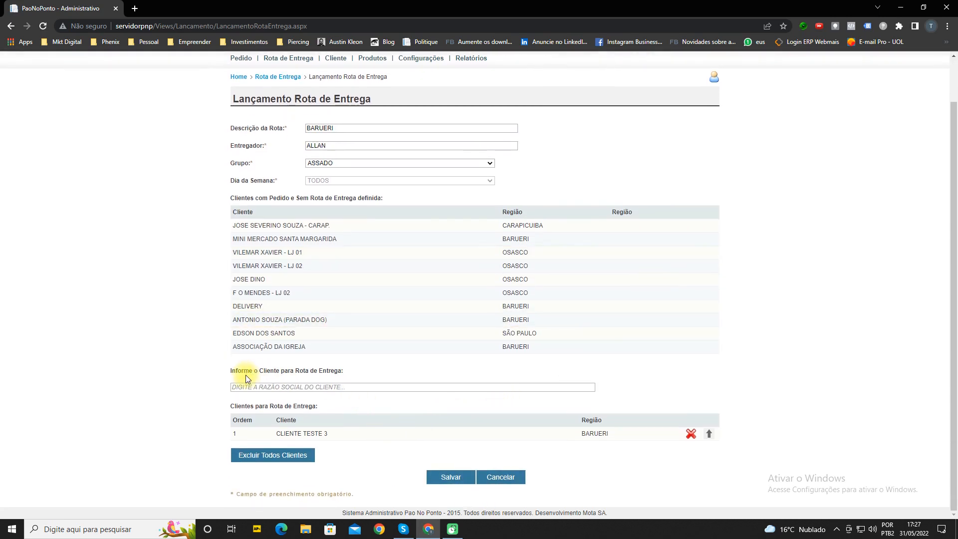
{"action": "left_click", "coordinate": [350, 388]}
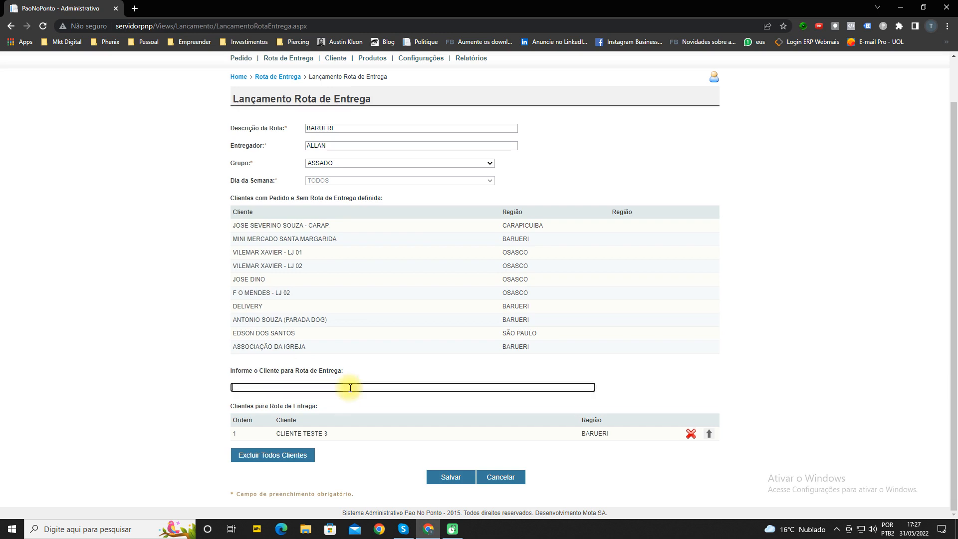
{"action": "type", "text": "CLIENTE"}
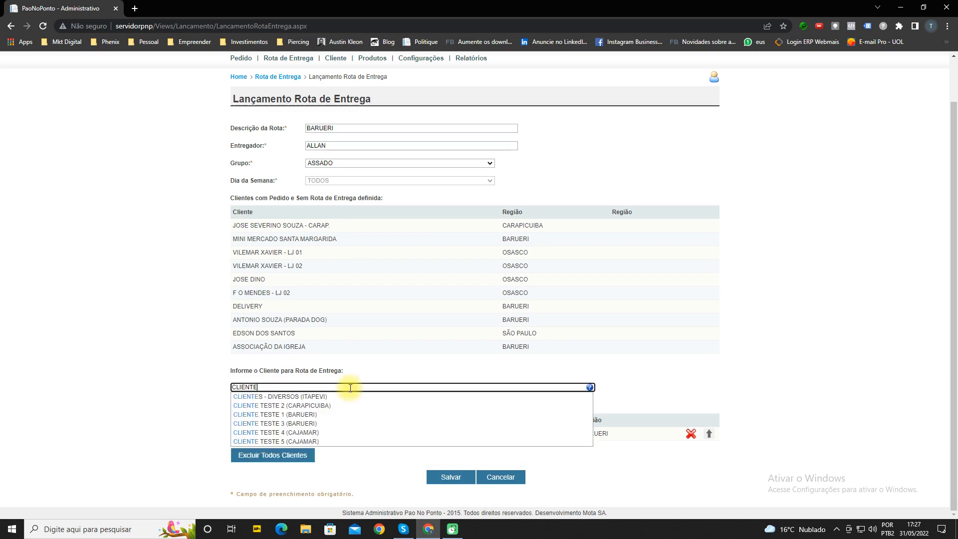
{"action": "left_click", "coordinate": [307, 415]}
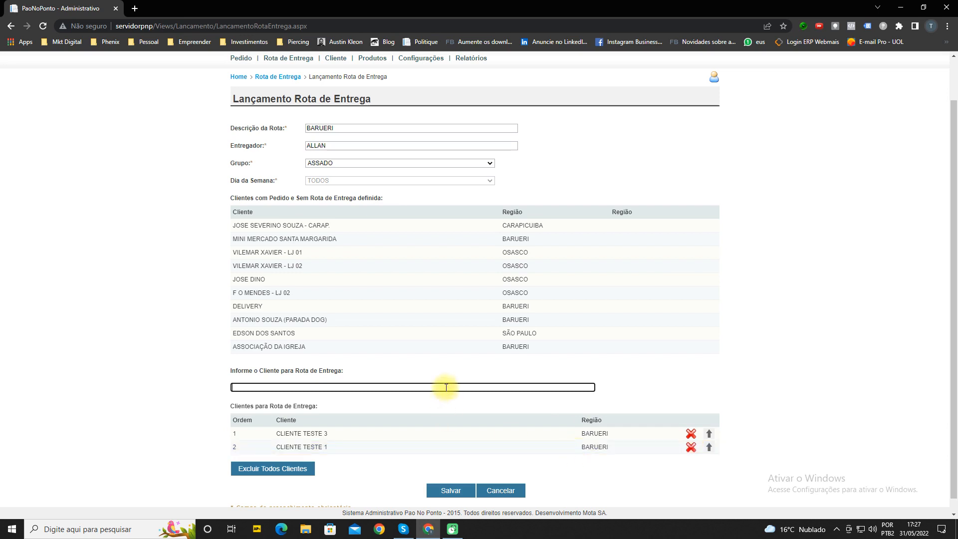
Step: Add CLIENTE TESTE 2 (CARAPICUIBA) to the BARUERI route and move it up to first place in the delivery order
{"action": "type", "text": "CLIENTE"}
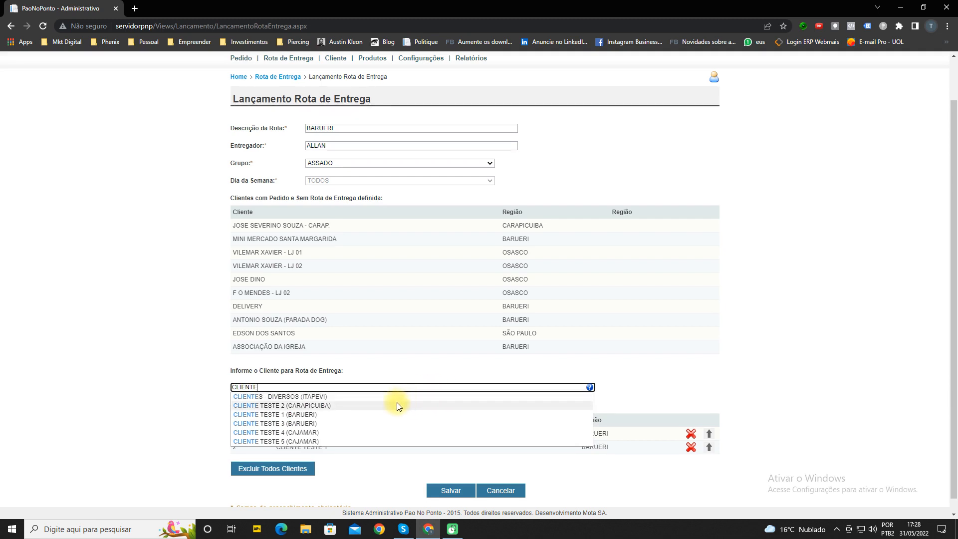
{"action": "left_click", "coordinate": [378, 405]}
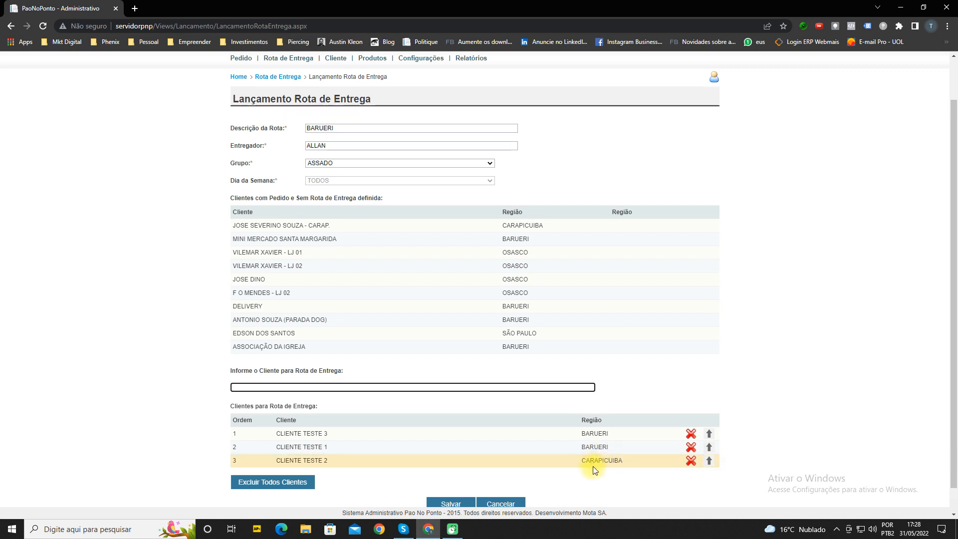
{"action": "left_click", "coordinate": [709, 460]}
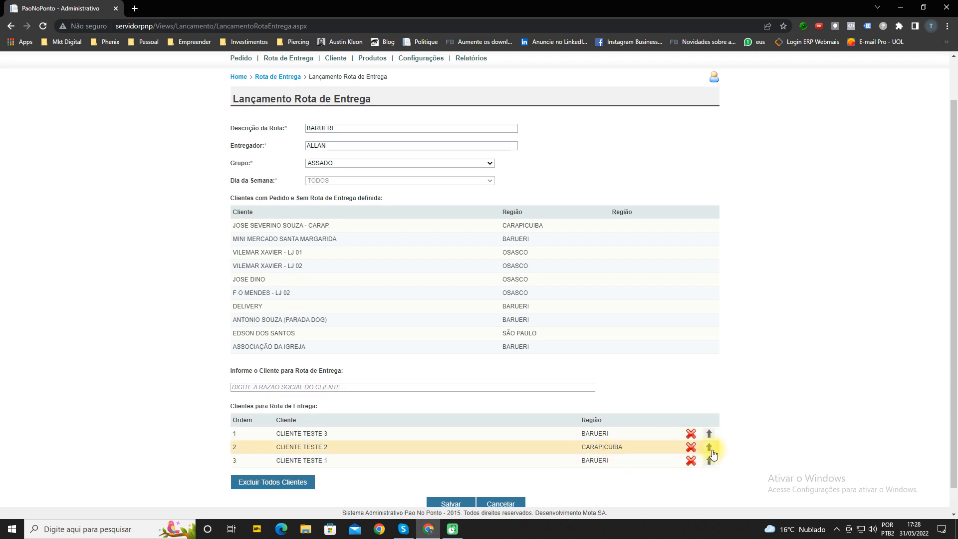
{"action": "left_click", "coordinate": [711, 449]}
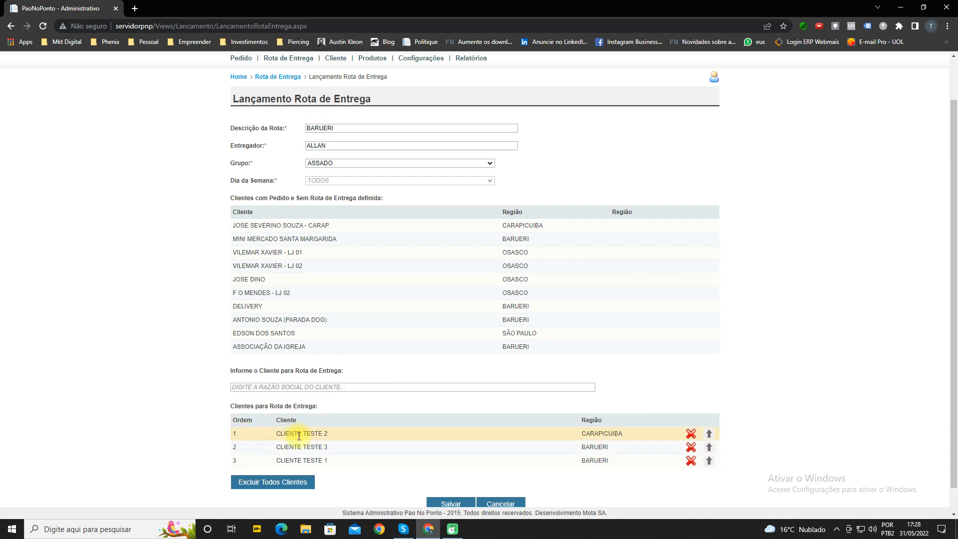
Step: Remove CLIENTE TESTE 2 from the BARUERI route's client list and save the route
{"action": "left_click_drag", "start_coordinate": [299, 435], "coordinate": [334, 438]}
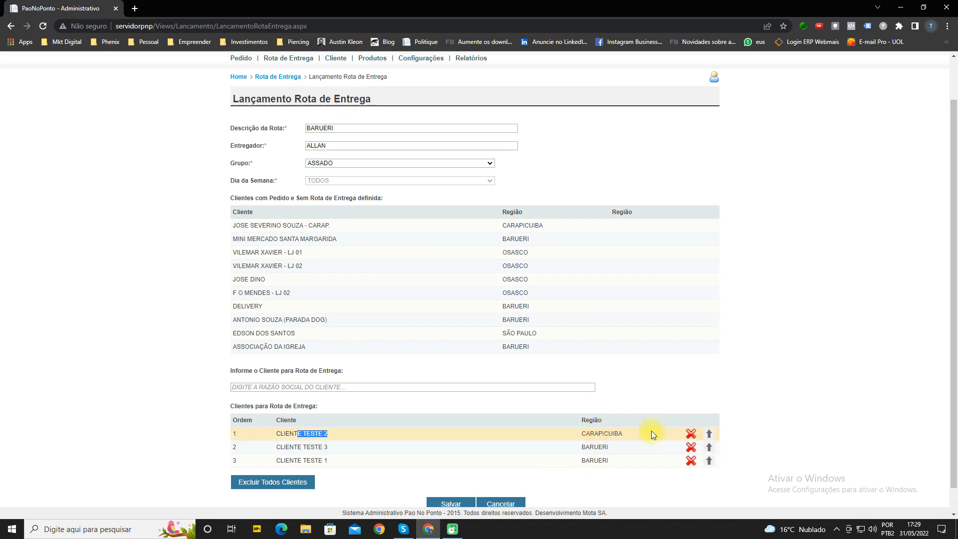
{"action": "left_click", "coordinate": [691, 434]}
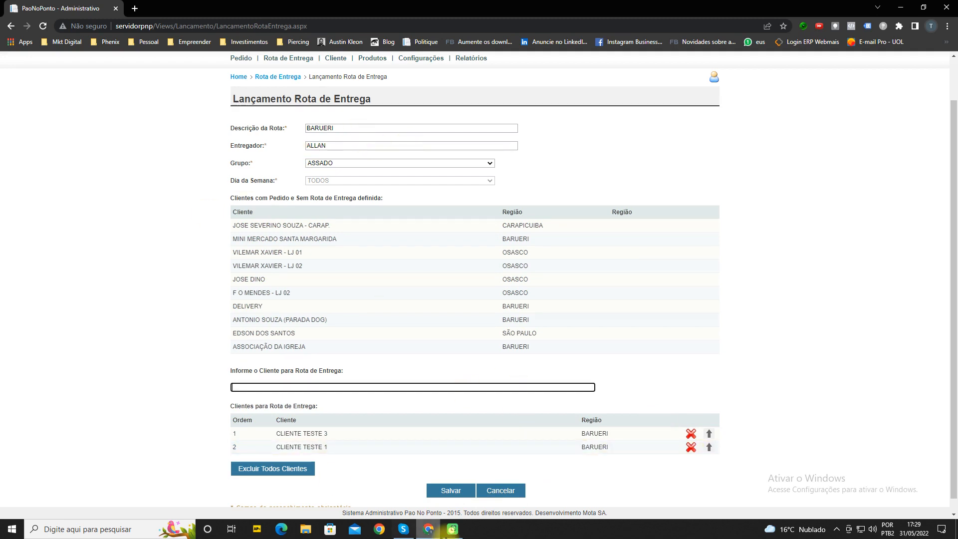
{"action": "left_click", "coordinate": [450, 492]}
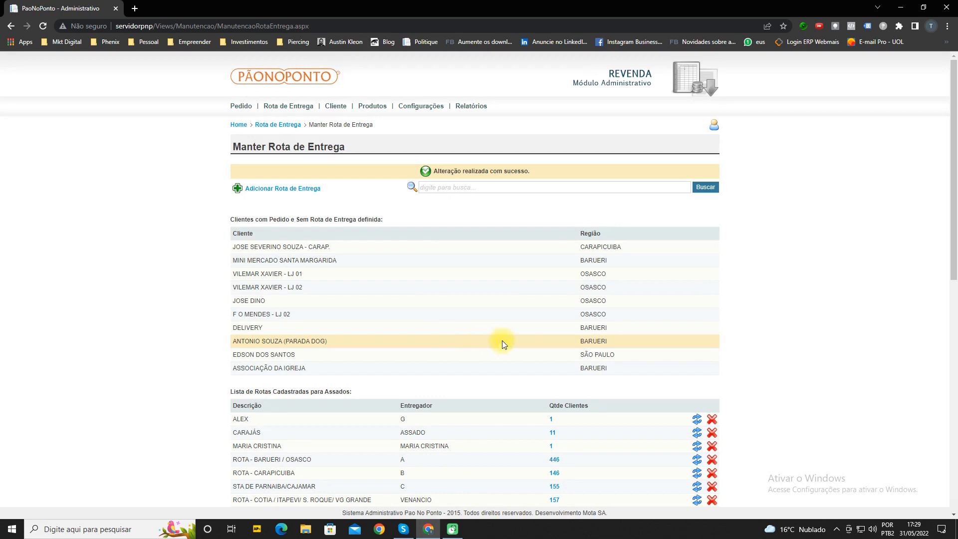
Step: Reopen the BARUERI route for editing, search for SANTA and add the unassigned client MINI MERCADO SANTA MARGARIDA (BARUERI)
{"action": "left_click_drag", "start_coordinate": [232, 325], "coordinate": [318, 341]}
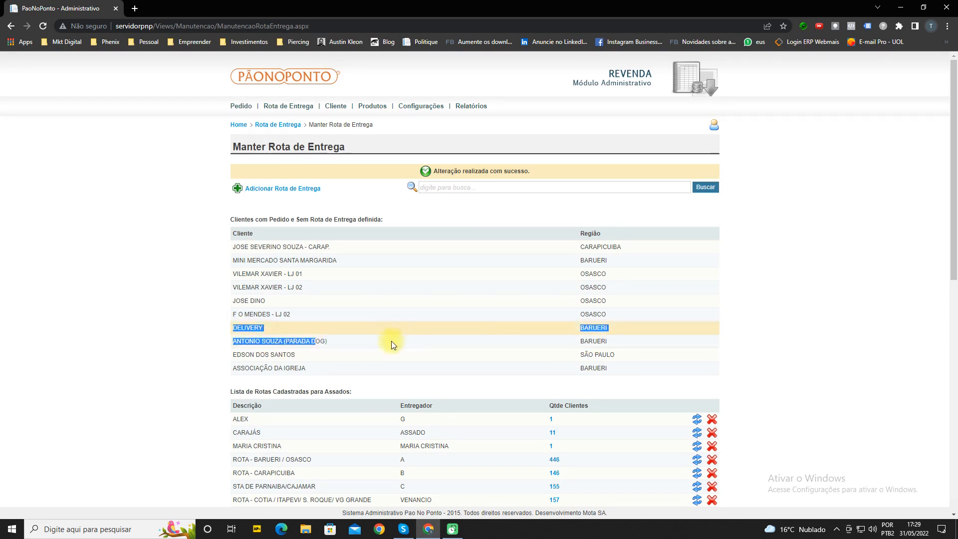
{"action": "left_click", "coordinate": [626, 341]}
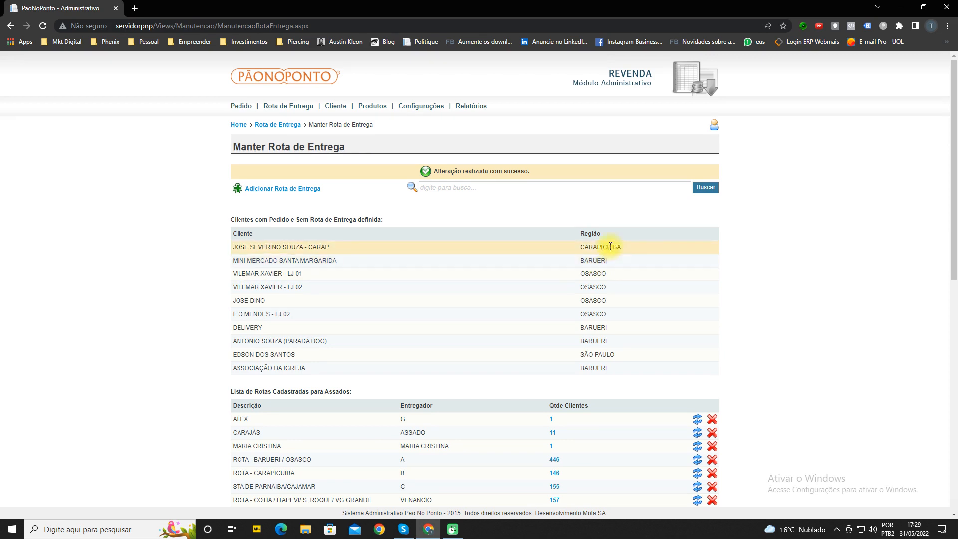
{"action": "scroll", "coordinate": [589, 366], "scroll_direction": "down", "scroll_amount": 8}
{"action": "scroll", "coordinate": [589, 366], "scroll_direction": "down", "scroll_amount": 2}
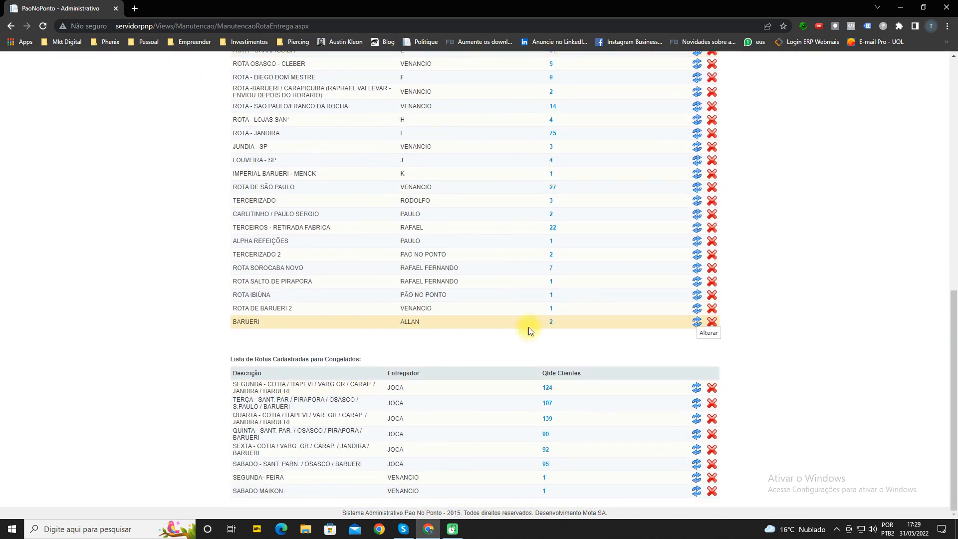
{"action": "left_click", "coordinate": [696, 325]}
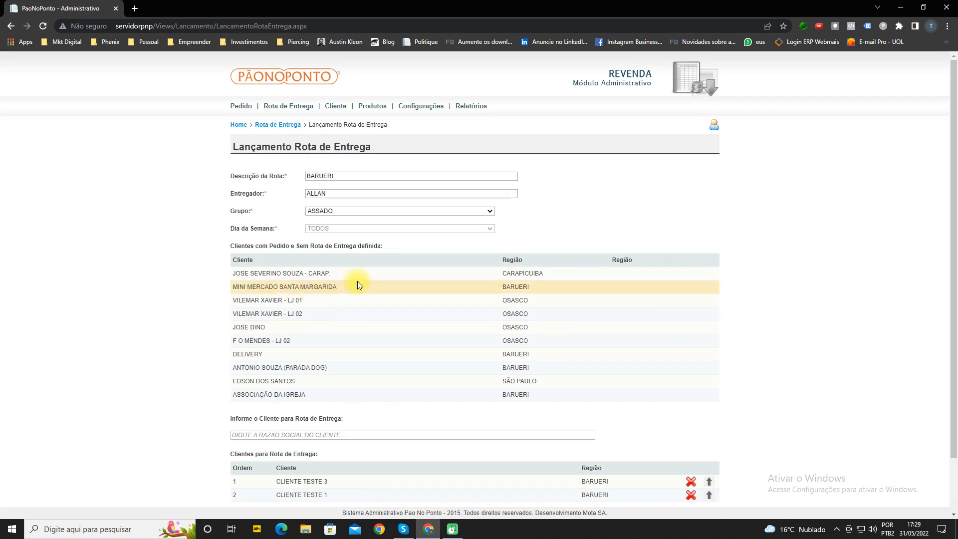
{"action": "scroll", "coordinate": [335, 343], "scroll_direction": "down", "scroll_amount": 2}
{"action": "left_click", "coordinate": [347, 372]}
{"action": "type", "text": "SANTA"}
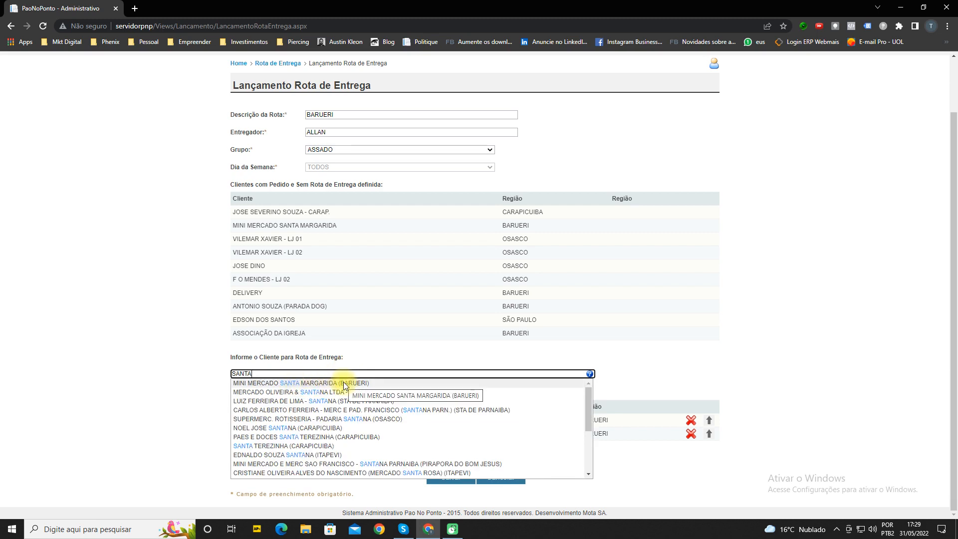
{"action": "left_click", "coordinate": [343, 383]}
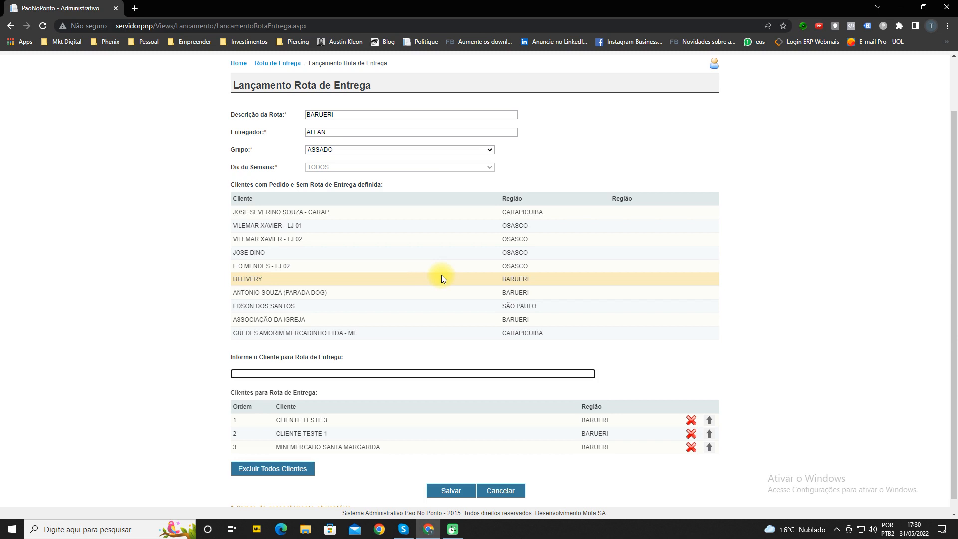
Step: Search for the client DELIVERY and add DELIVERY (BARUERI) to the BARUERI route
{"action": "left_click", "coordinate": [402, 370]}
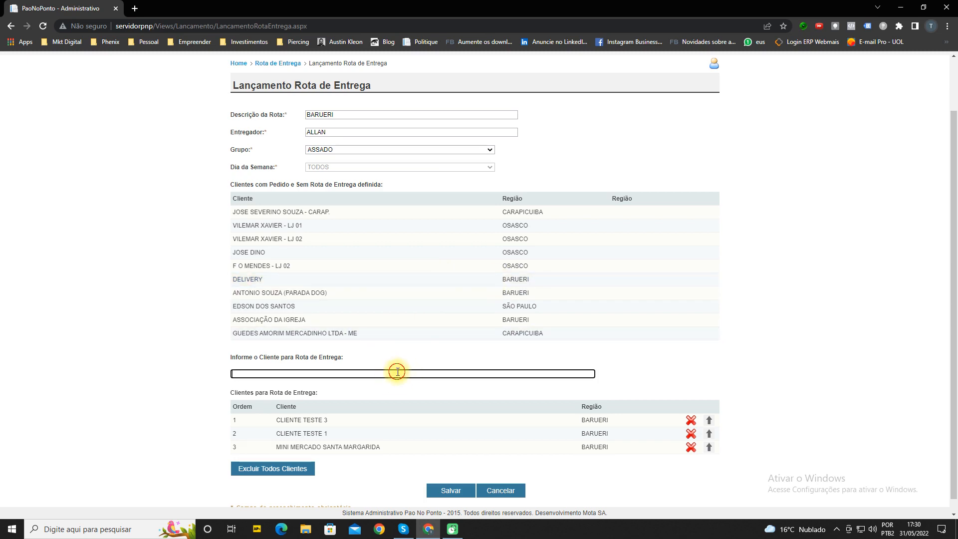
{"action": "type", "text": "DELIVERY"}
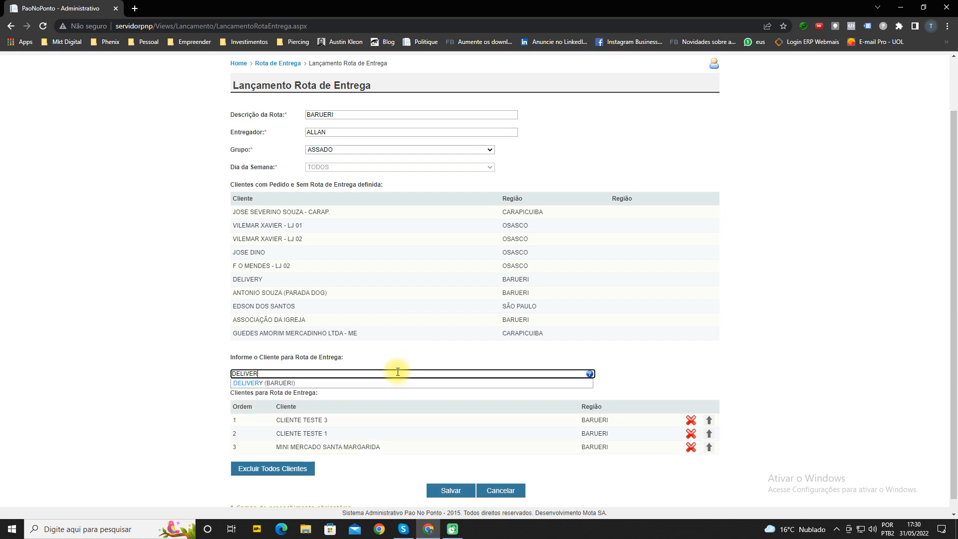
{"action": "left_click", "coordinate": [283, 384]}
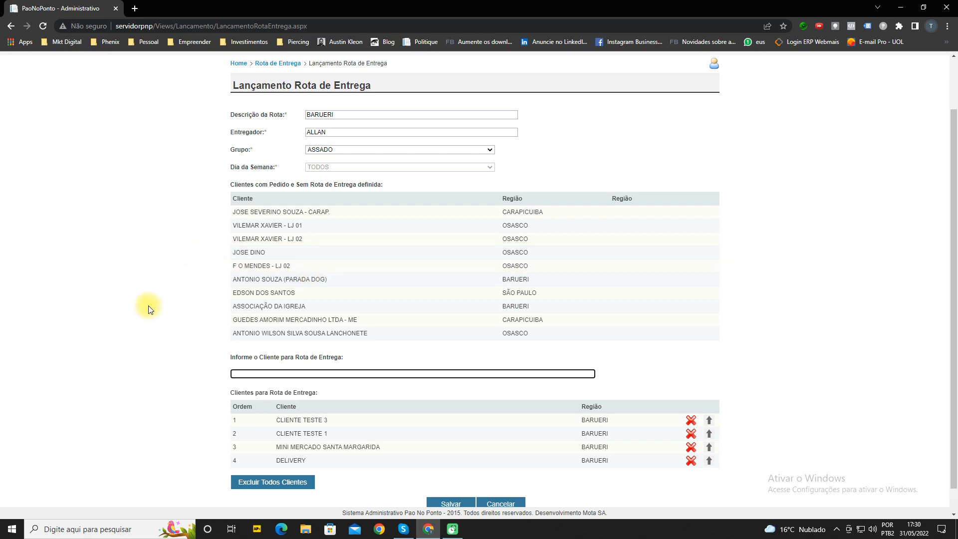
Step: Save the BARUERI route and check its clients in the Assados route list and the remaining clients without a route
{"action": "scroll", "coordinate": [135, 303], "scroll_direction": "down", "scroll_amount": 1}
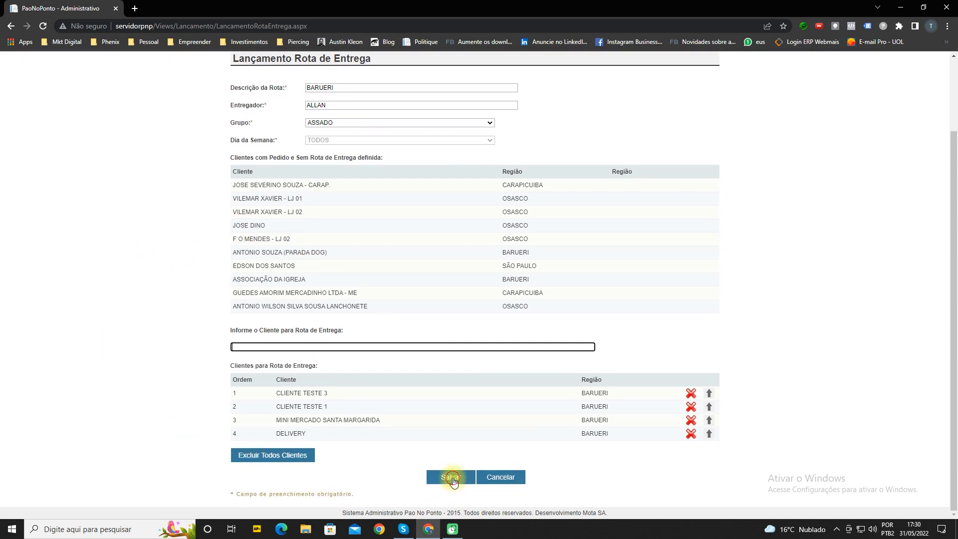
{"action": "left_click", "coordinate": [452, 479]}
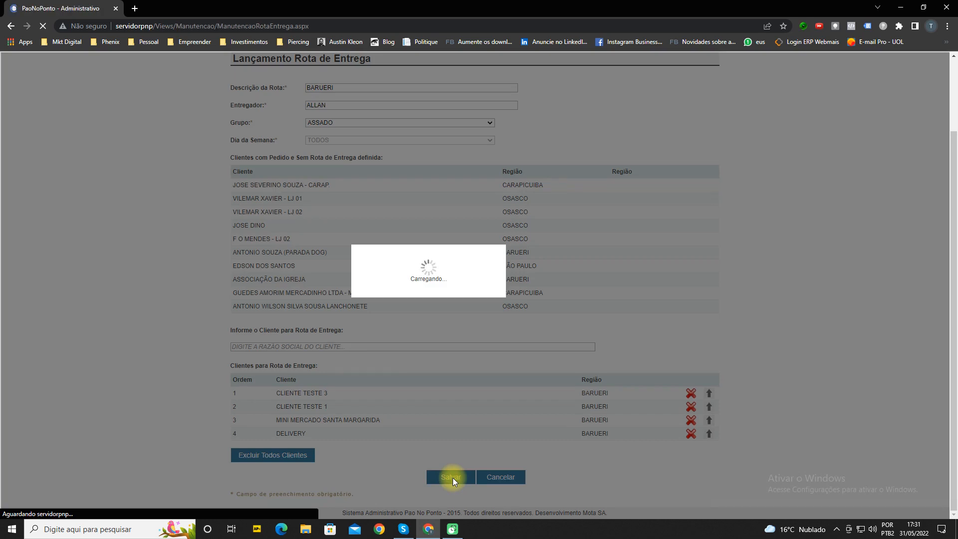
{"action": "scroll", "coordinate": [300, 379], "scroll_direction": "down", "scroll_amount": 6}
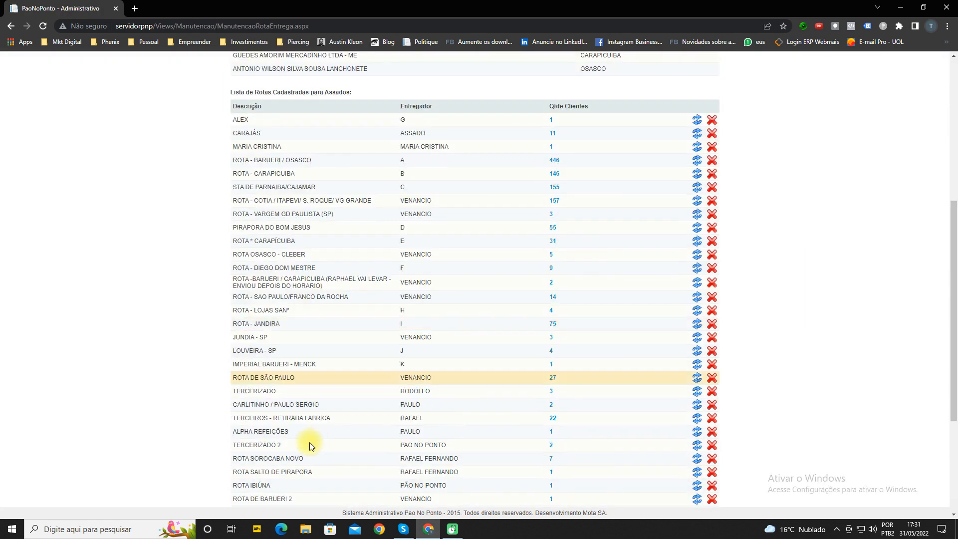
{"action": "scroll", "coordinate": [254, 376], "scroll_direction": "down", "scroll_amount": 3}
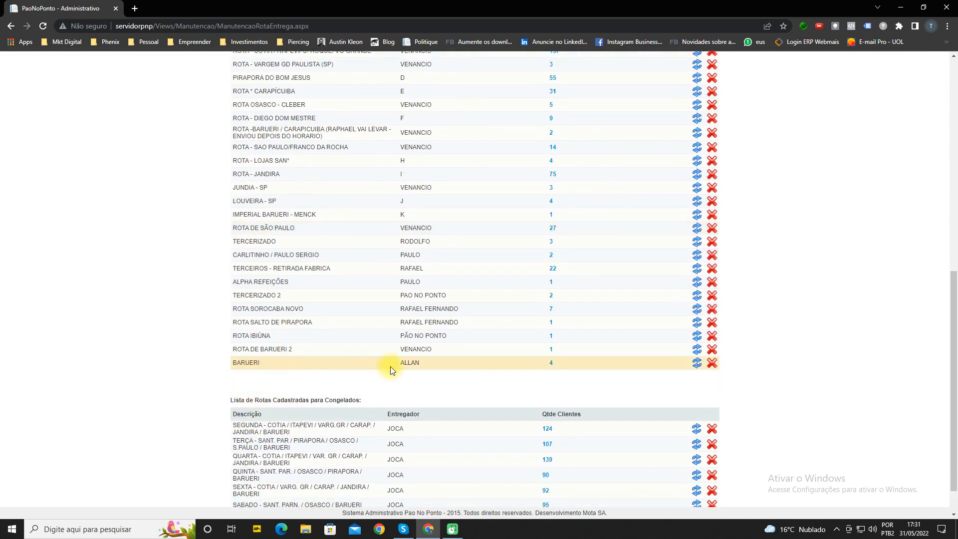
{"action": "mouse_move", "coordinate": [553, 370]}
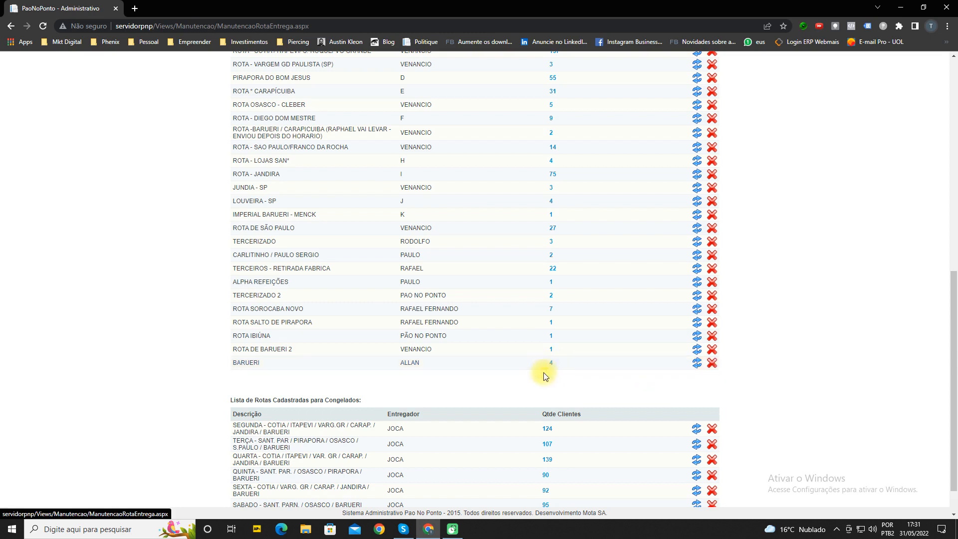
{"action": "scroll", "coordinate": [428, 331], "scroll_direction": "up", "scroll_amount": 9}
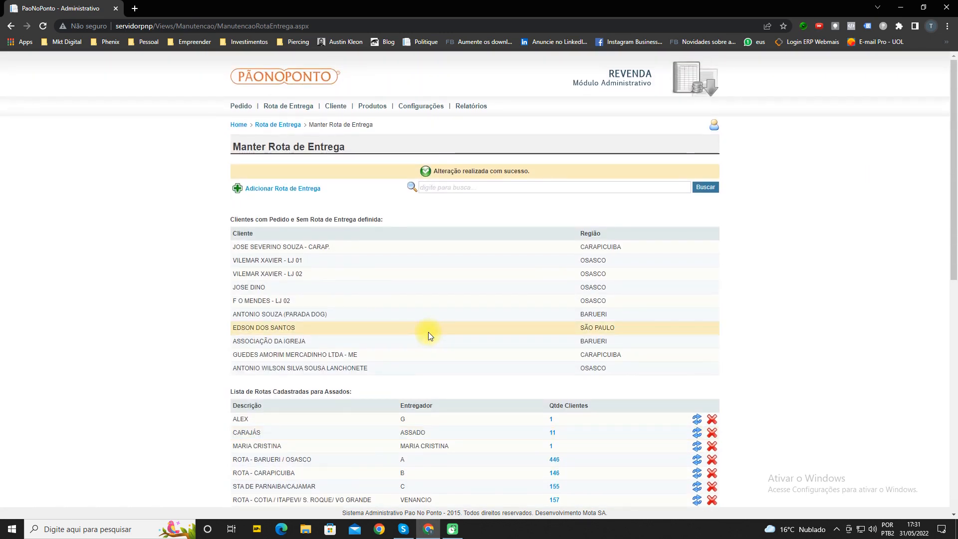
Step: Start a new delivery route described as BARUERI, enter the deliverer's name, and set the group to CONGELADO and the weekday to QUARTA-FEIRA
{"action": "left_click", "coordinate": [272, 193]}
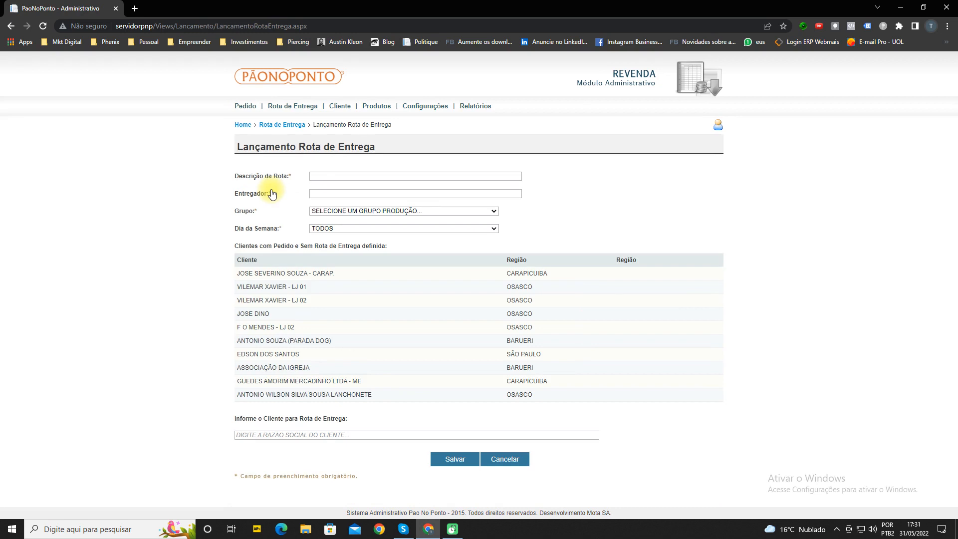
{"action": "left_click", "coordinate": [318, 177]}
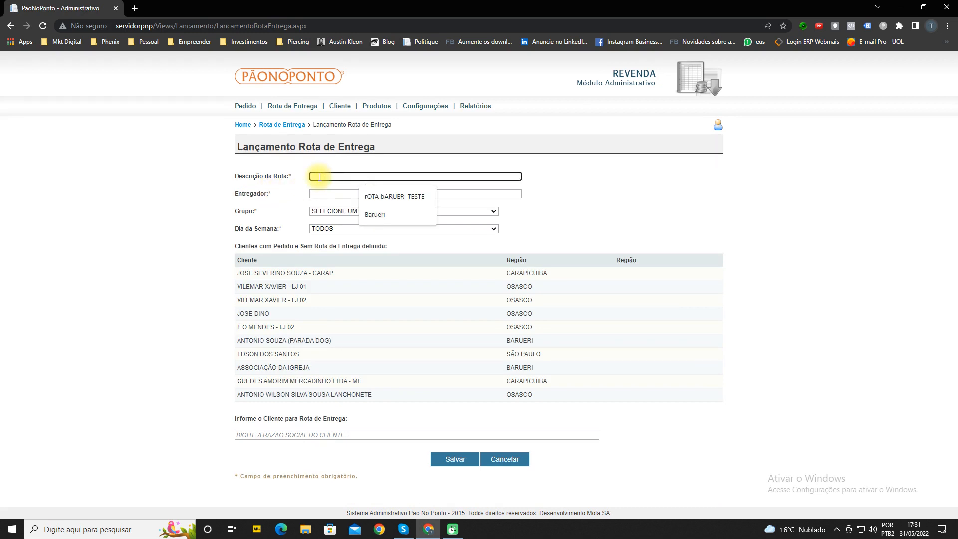
{"action": "type", "text": "BARUERI"}
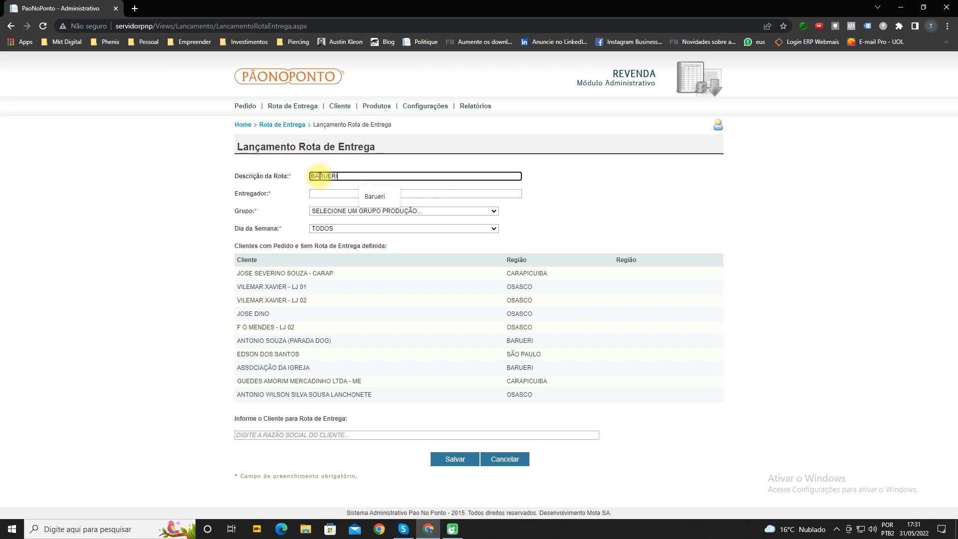
{"action": "left_click", "coordinate": [327, 195]}
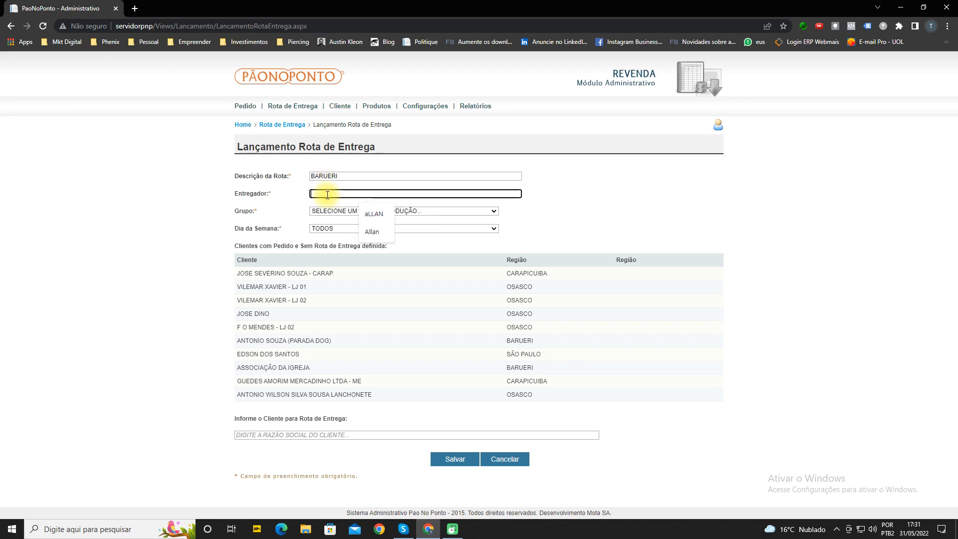
{"action": "type", "text": "JOAO"}
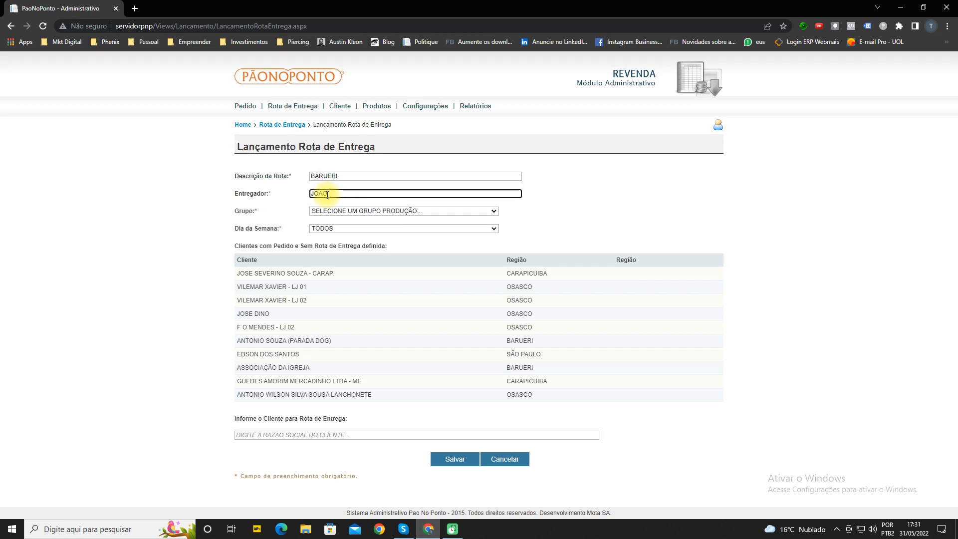
{"action": "left_click", "coordinate": [349, 211]}
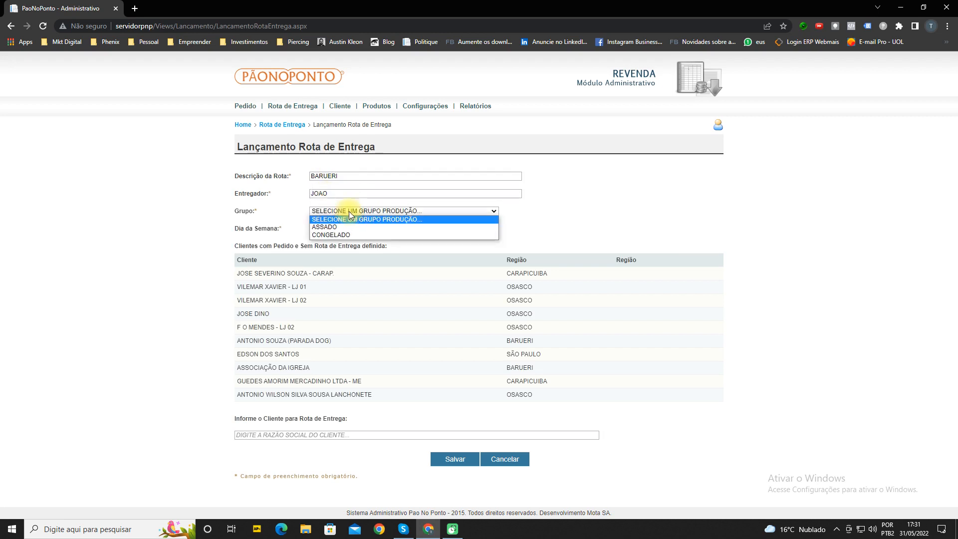
{"action": "left_click", "coordinate": [338, 235]}
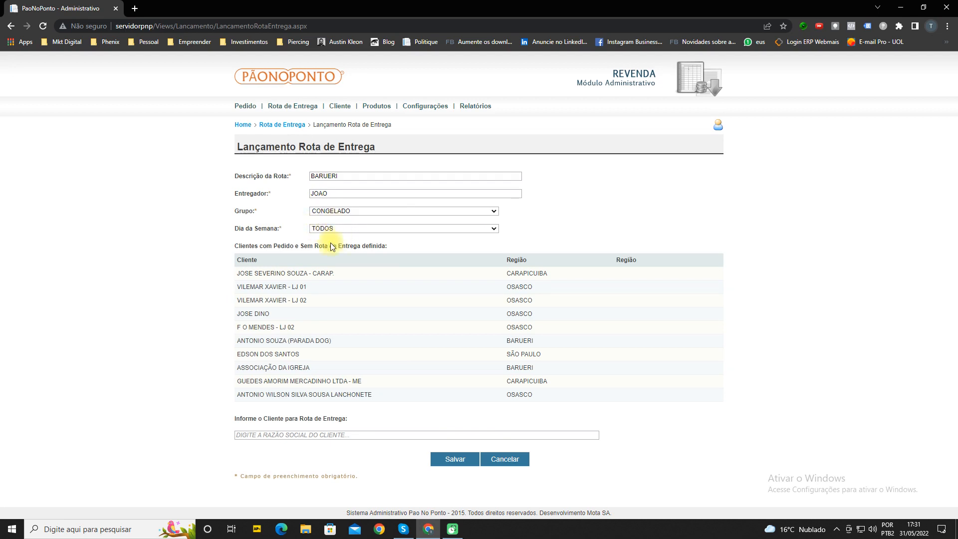
{"action": "left_click", "coordinate": [328, 230]}
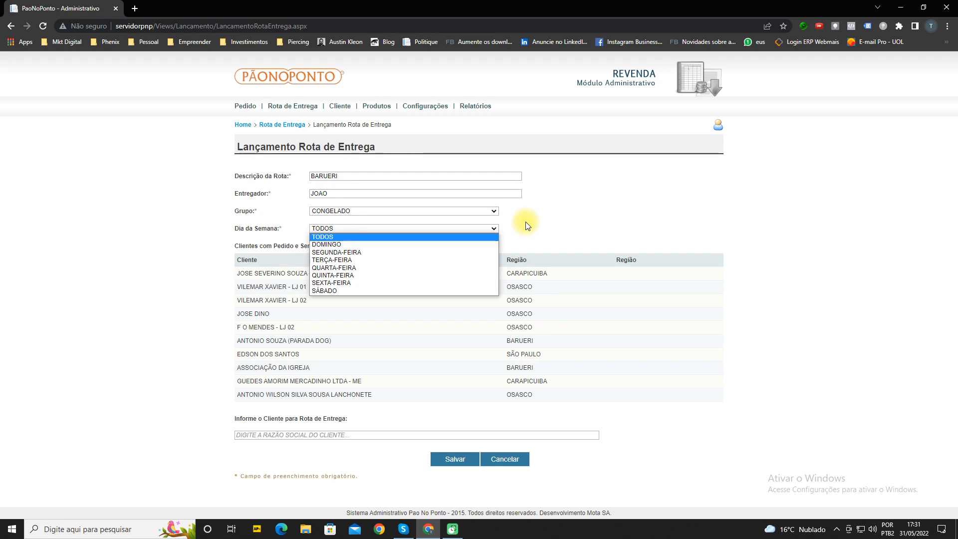
{"action": "left_click", "coordinate": [403, 268]}
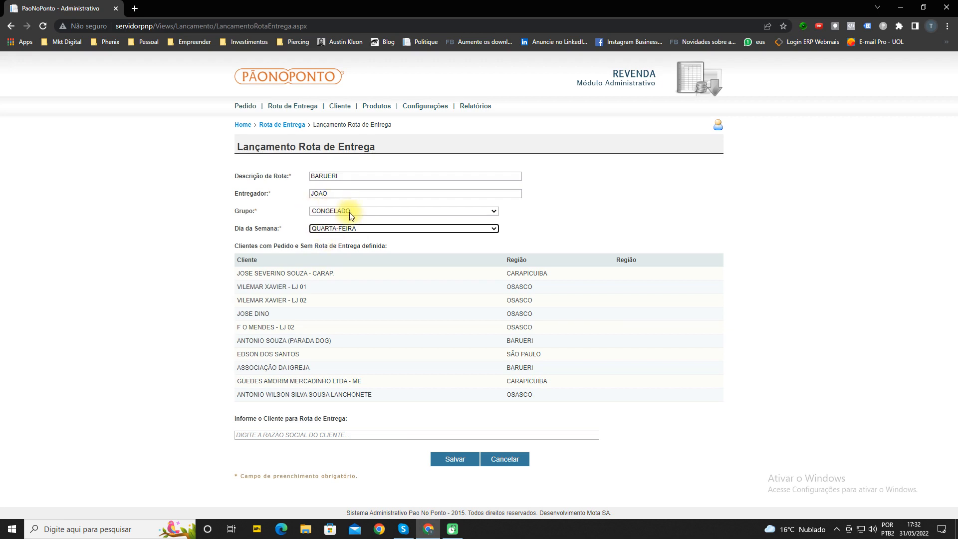
Step: Look up clients matching CLI for the new route, and change the route description to BARUERI - CARAPICUIBA
{"action": "left_click", "coordinate": [321, 437]}
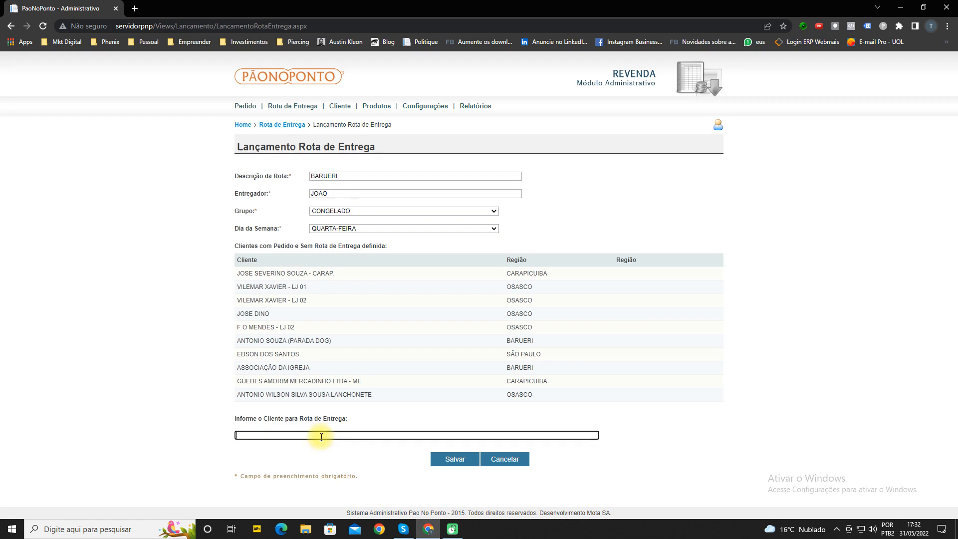
{"action": "type", "text": "CLI"}
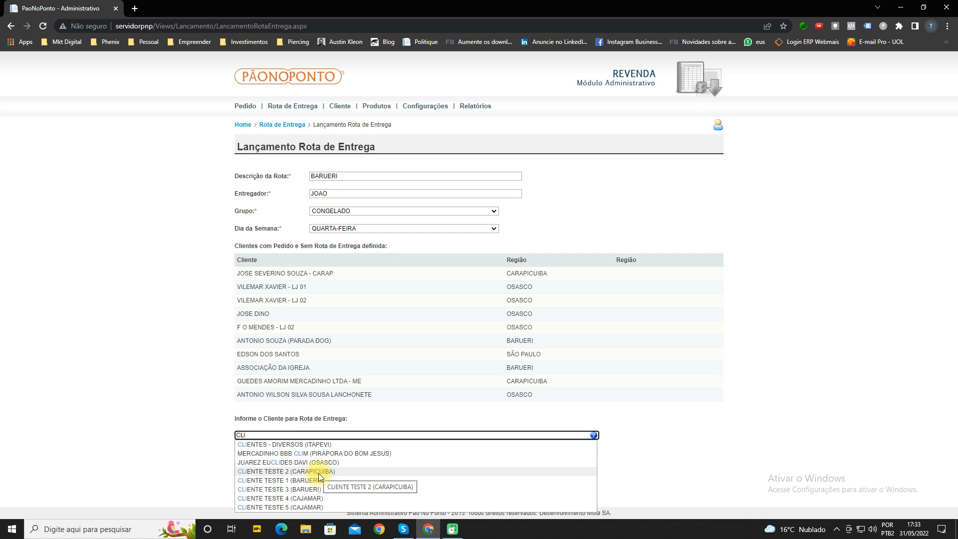
{"action": "left_click", "coordinate": [351, 176]}
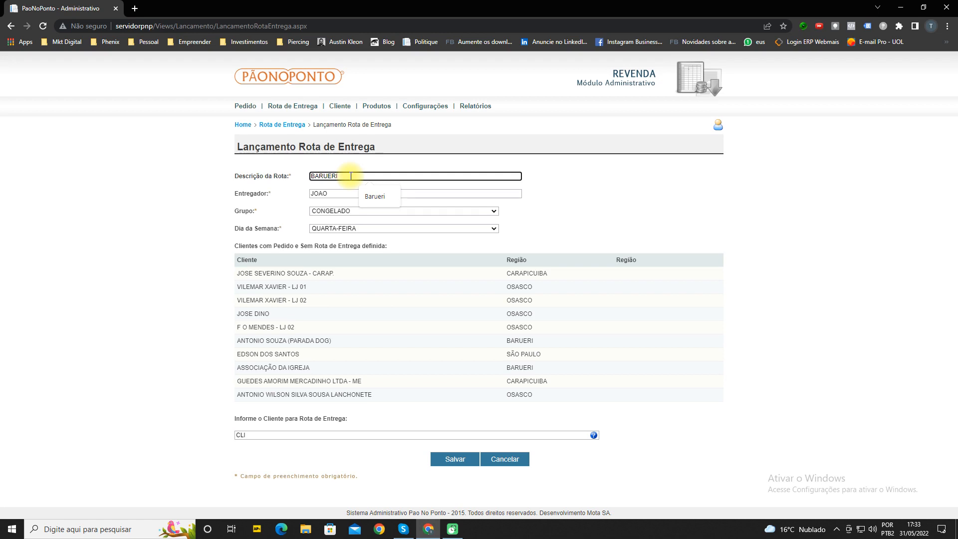
{"action": "type", "text": "BARUERI - CARAPICUIBA"}
Step: Search for CLIENTE and add CLIENTE TESTE 1 (BARUERI) and CLIENTE TESTE 2 (CARAPICUIBA) to the route
{"action": "left_click", "coordinate": [283, 434]}
{"action": "type", "text": "CLIENTE"}
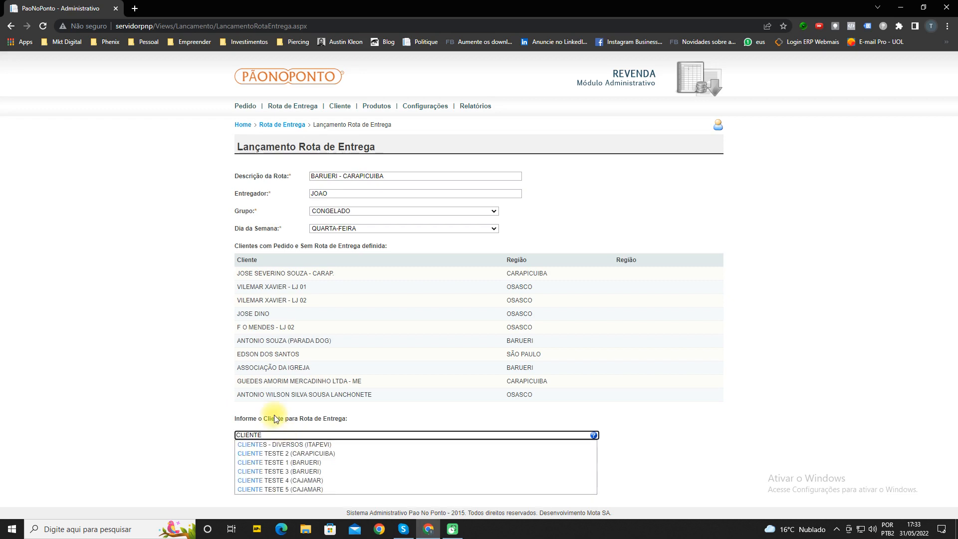
{"action": "left_click", "coordinate": [280, 462]}
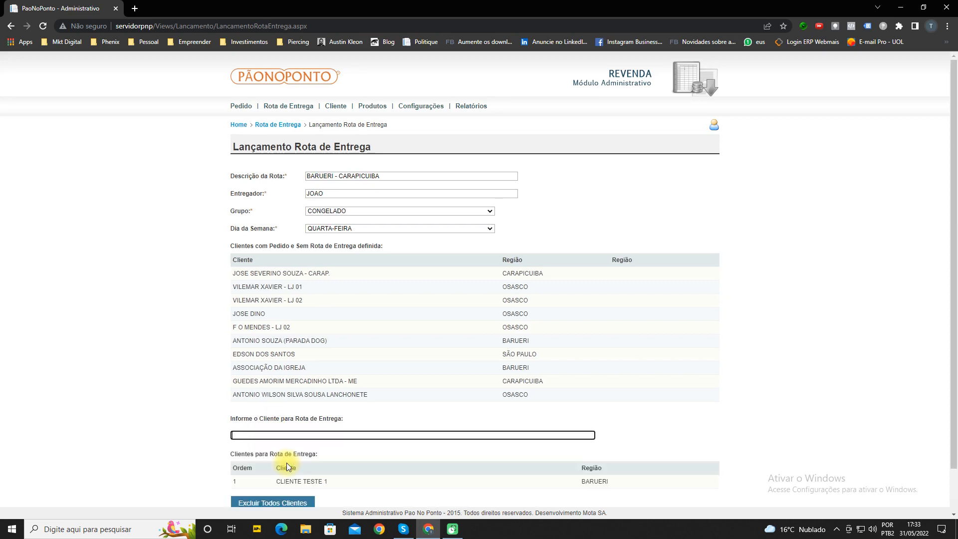
{"action": "type", "text": "CLIENTE"}
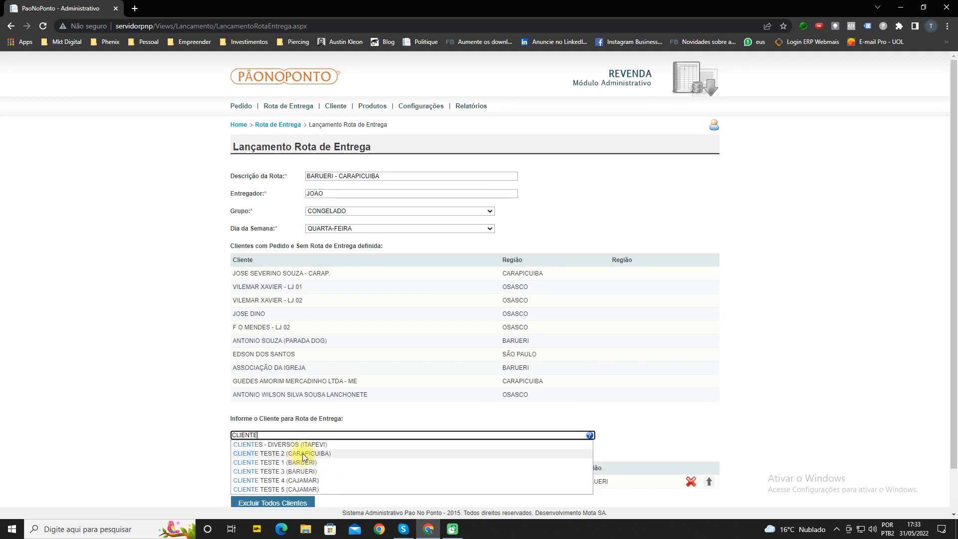
{"action": "left_click", "coordinate": [302, 453]}
Step: Review the BARUERI - CARAPICUIBA description against the added clients' regions and save the new Congelado route
{"action": "scroll", "coordinate": [320, 440], "scroll_direction": "down", "scroll_amount": 2}
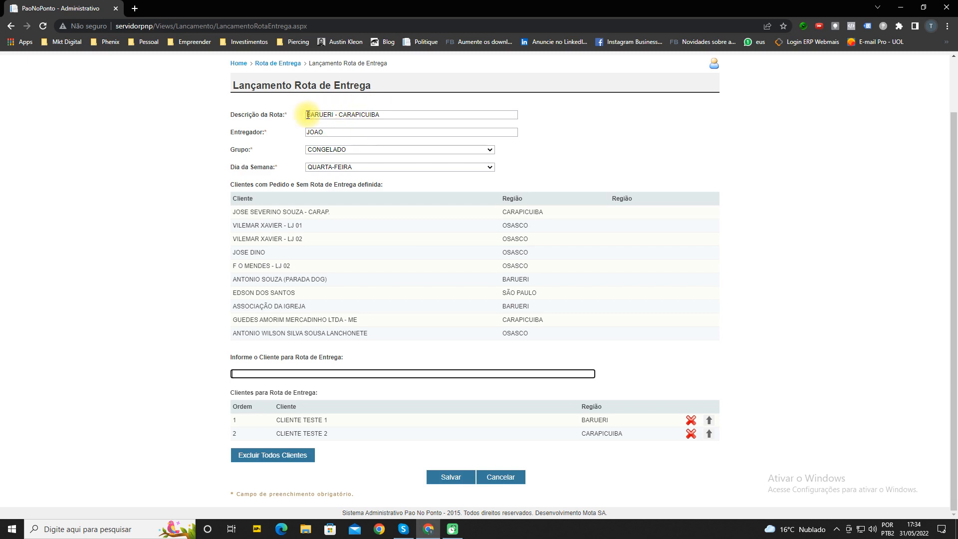
{"action": "left_click_drag", "start_coordinate": [308, 115], "coordinate": [391, 114]}
{"action": "left_click", "coordinate": [393, 115]}
{"action": "left_click", "coordinate": [332, 115]}
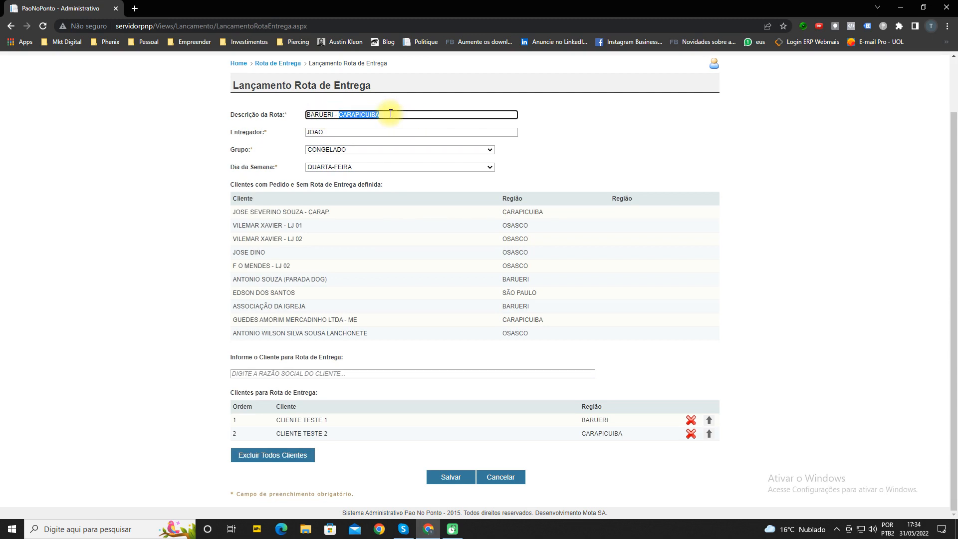
{"action": "left_click", "coordinate": [402, 115]}
{"action": "left_click", "coordinate": [452, 478]}
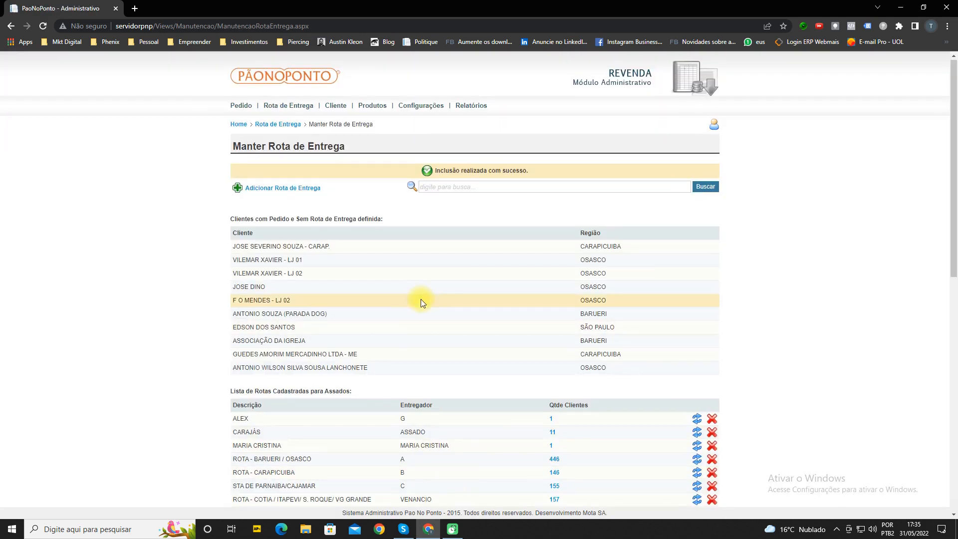
Step: Examine the Assados and Congelados route lists, including the clients assigned to the BARUERI - CARAPICUIBA route
{"action": "scroll", "coordinate": [437, 292], "scroll_direction": "down", "scroll_amount": 5}
{"action": "scroll", "coordinate": [437, 291], "scroll_direction": "down", "scroll_amount": 4}
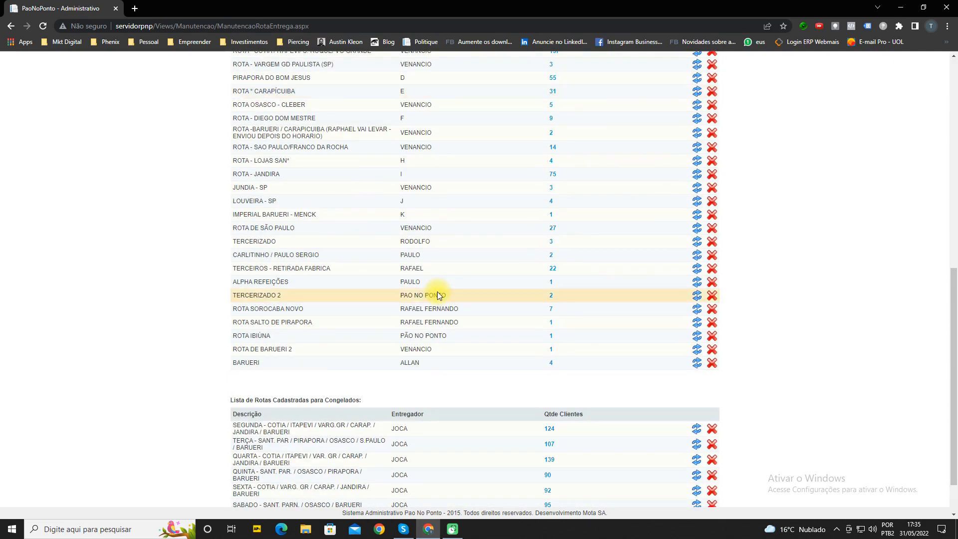
{"action": "scroll", "coordinate": [402, 275], "scroll_direction": "down", "scroll_amount": 1}
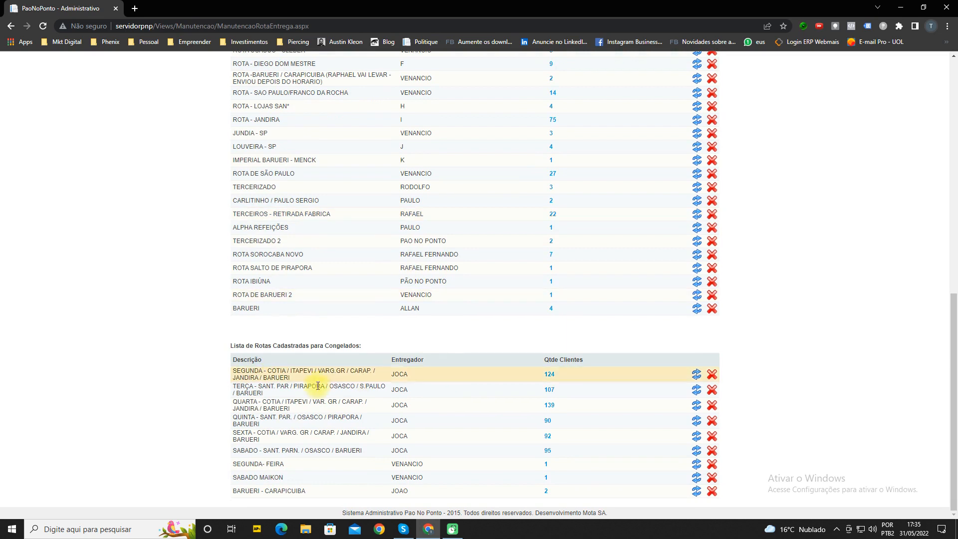
{"action": "scroll", "coordinate": [278, 129], "scroll_direction": "up", "scroll_amount": 3}
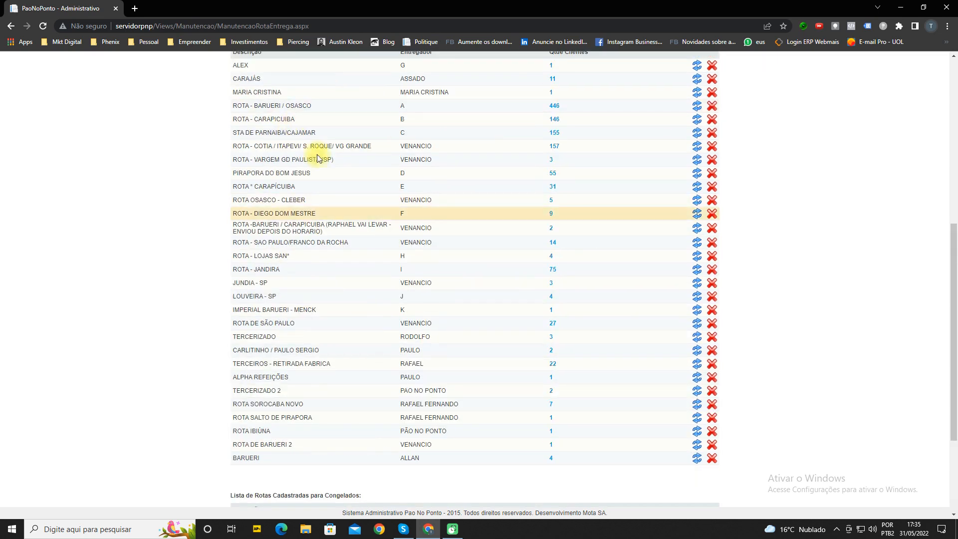
{"action": "scroll", "coordinate": [369, 139], "scroll_direction": "up", "scroll_amount": 1}
{"action": "scroll", "coordinate": [368, 148], "scroll_direction": "down", "scroll_amount": 4}
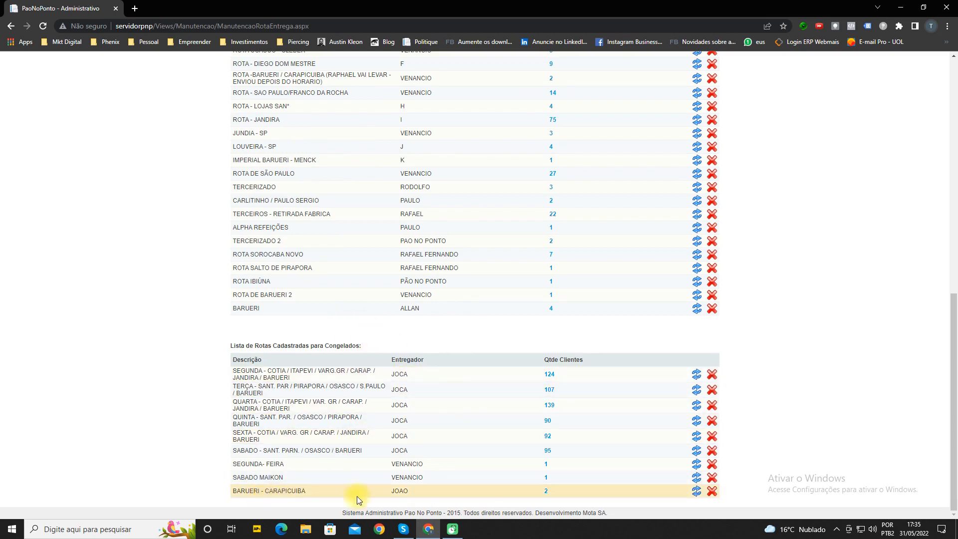
{"action": "mouse_move", "coordinate": [546, 497]}
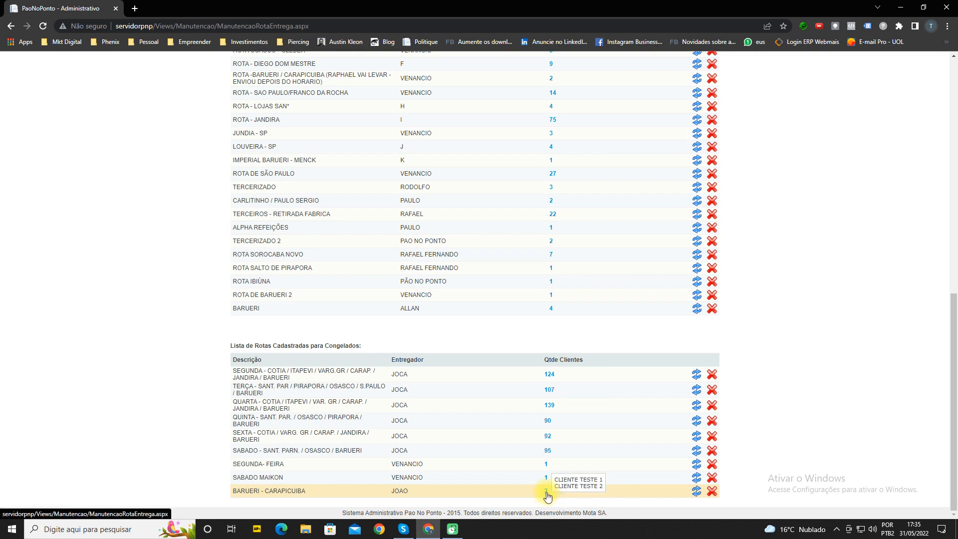
{"action": "scroll", "coordinate": [277, 307], "scroll_direction": "up", "scroll_amount": 10}
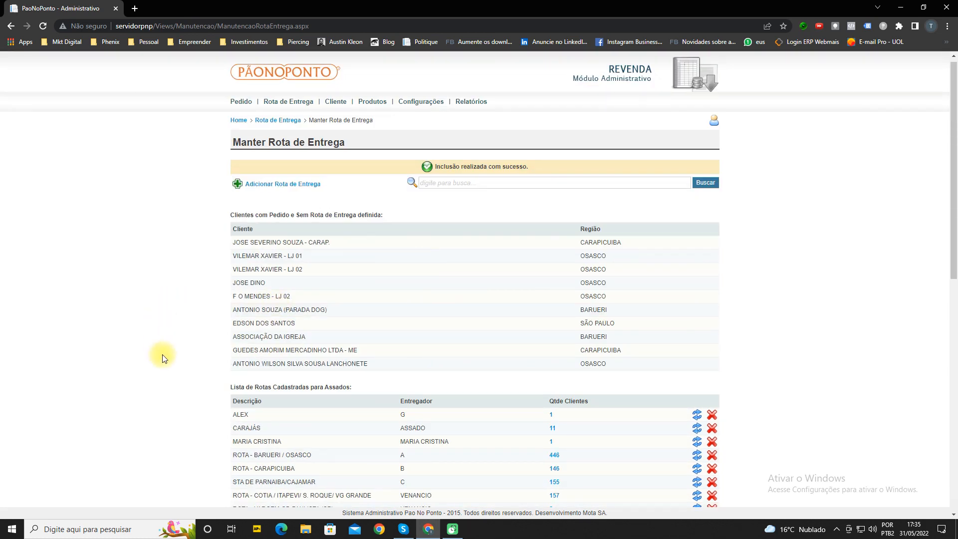
{"action": "scroll", "coordinate": [84, 268], "scroll_direction": "down", "scroll_amount": 8}
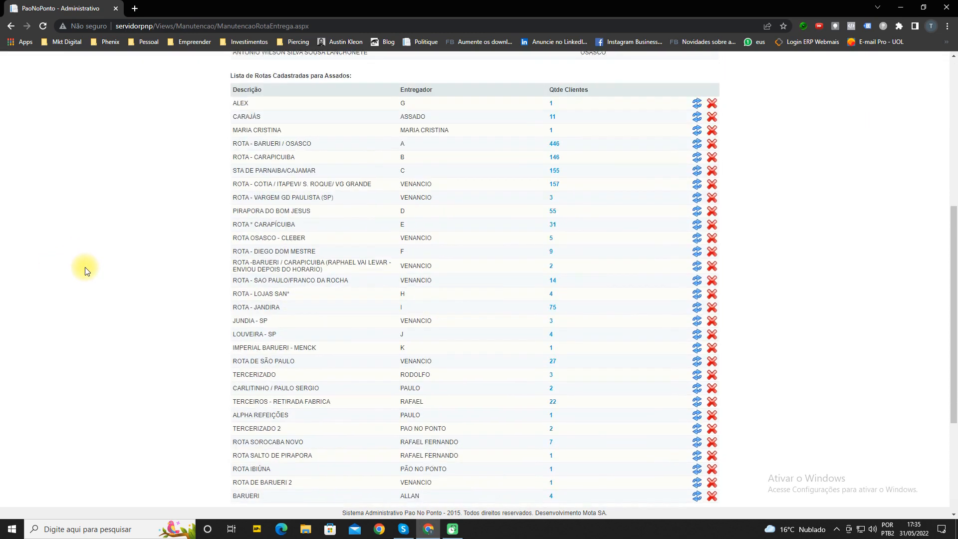
{"action": "scroll", "coordinate": [84, 271], "scroll_direction": "down", "scroll_amount": 2}
{"action": "scroll", "coordinate": [105, 276], "scroll_direction": "up", "scroll_amount": 6}
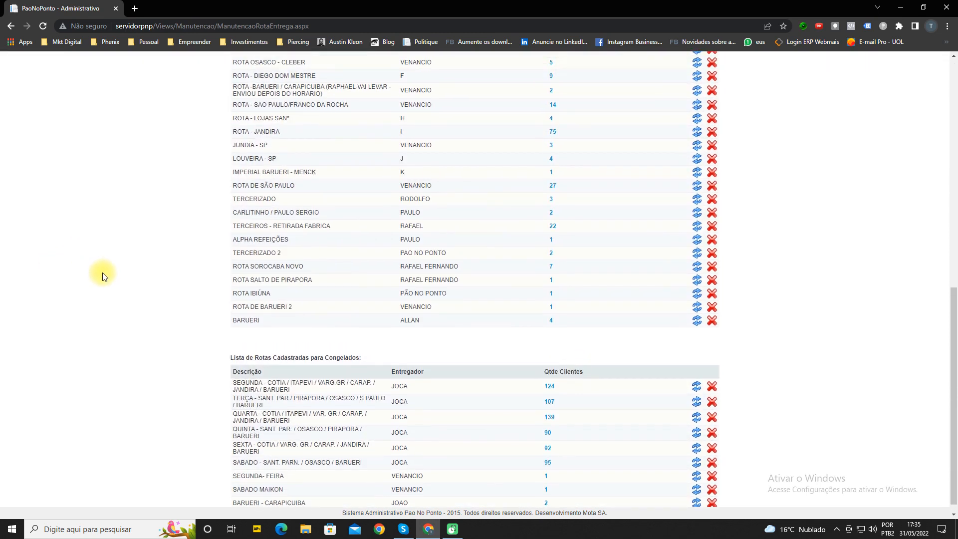
{"action": "scroll", "coordinate": [121, 282], "scroll_direction": "up", "scroll_amount": 5}
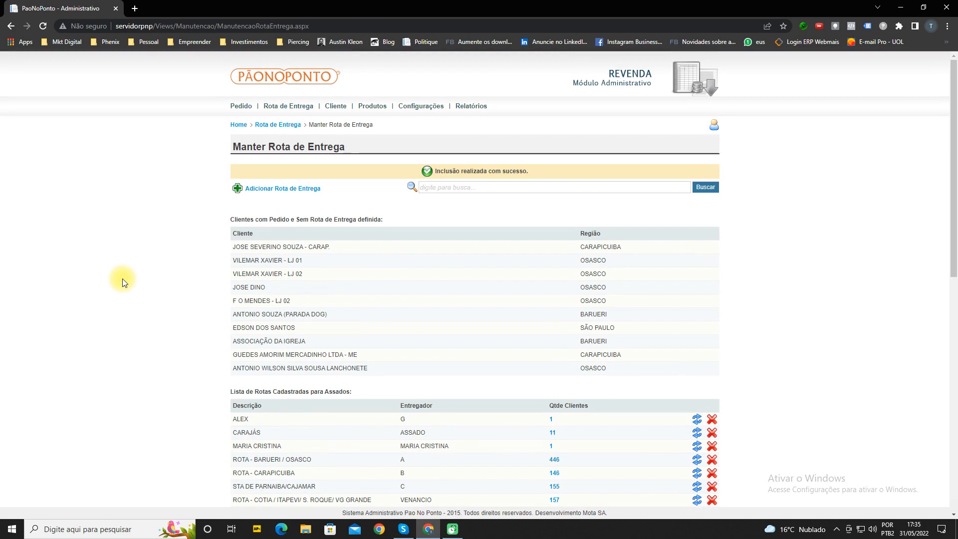